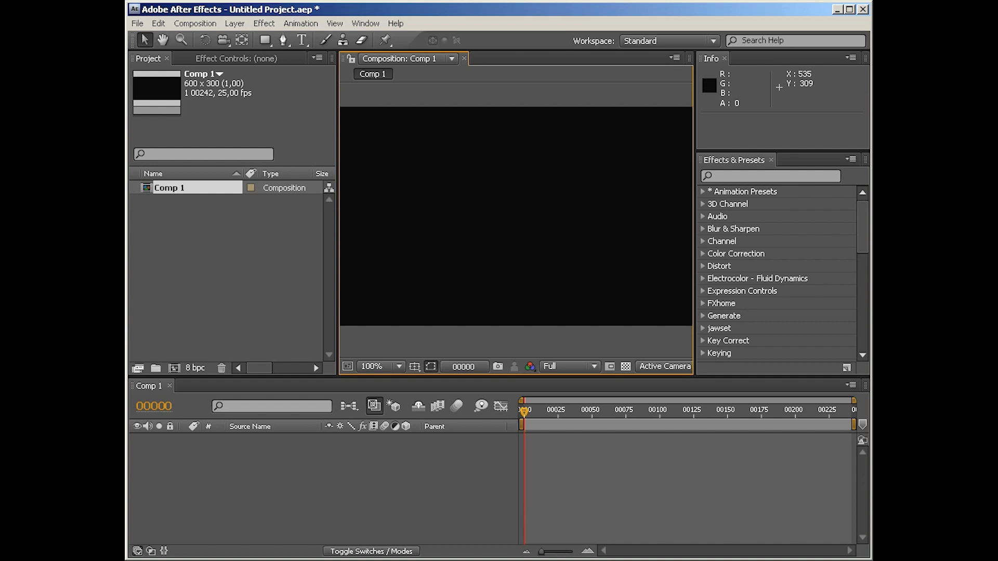
# Step: Add a red solid sized to the 600 x 300 comp, named Red Solid 1
pyautogui.rightClick(375, 187)
pyautogui.moveTo(390, 195)
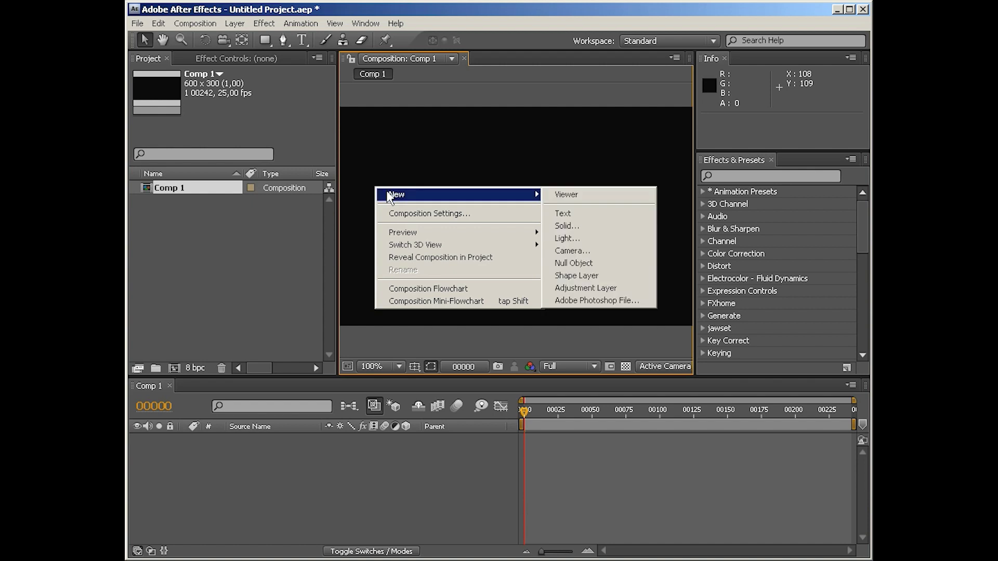
pyautogui.click(603, 226)
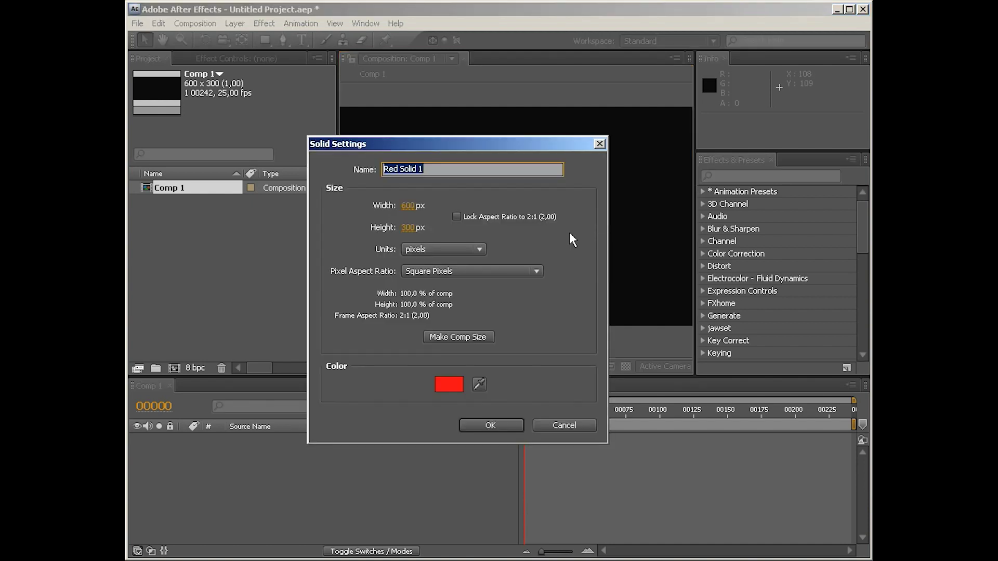
pyautogui.click(487, 337)
pyautogui.click(490, 425)
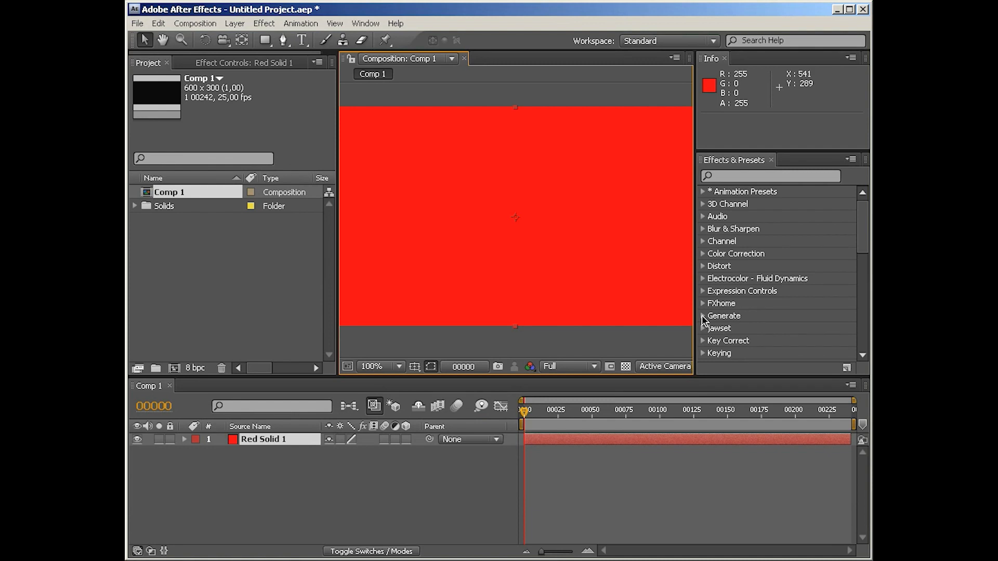
# Step: Apply Generate > Audio Waveform to Red Solid 1 and enlarge the viewer and timeline
pyautogui.click(703, 317)
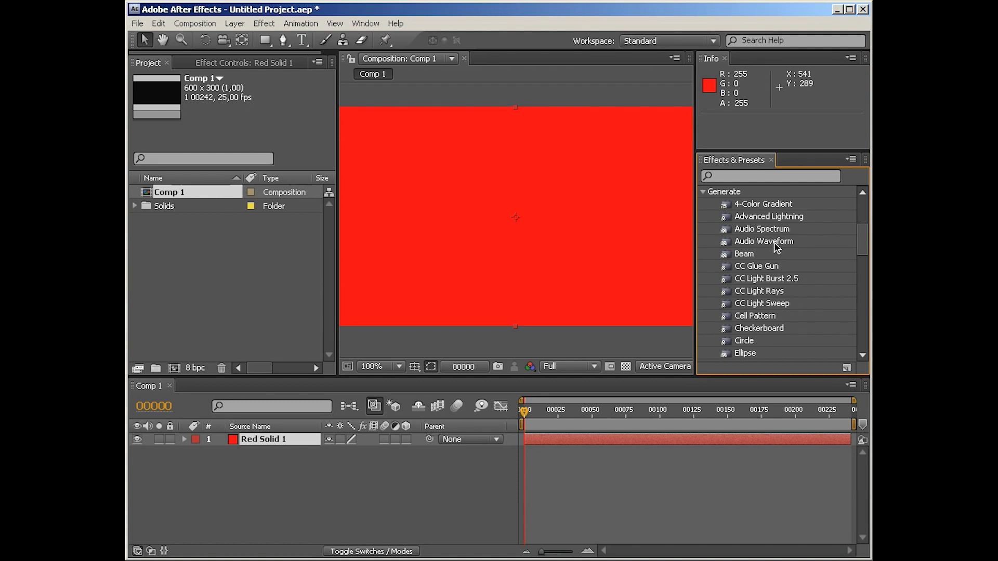
pyautogui.moveTo(777, 248); pyautogui.dragTo(558, 235)
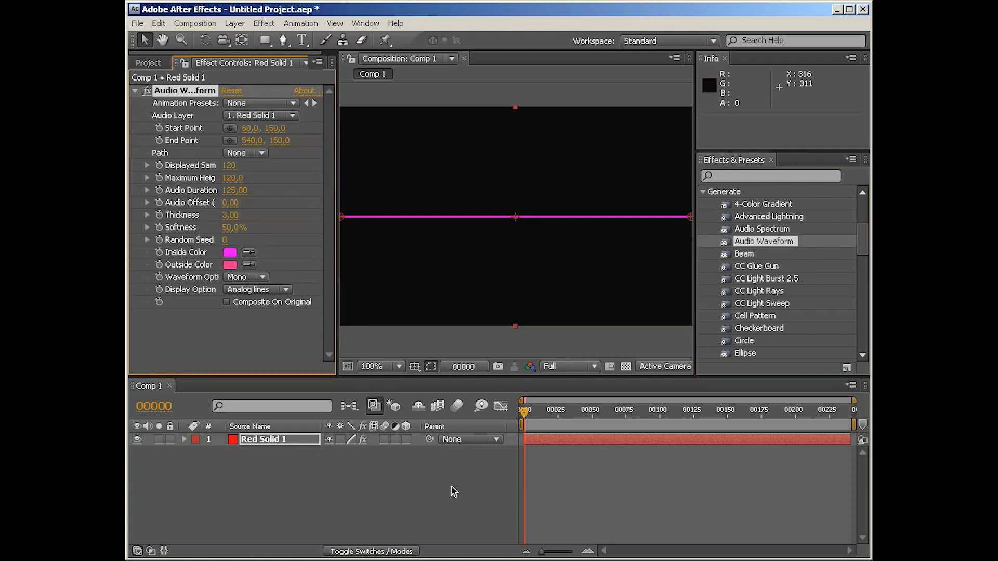
pyautogui.moveTo(695, 312); pyautogui.dragTo(800, 297)
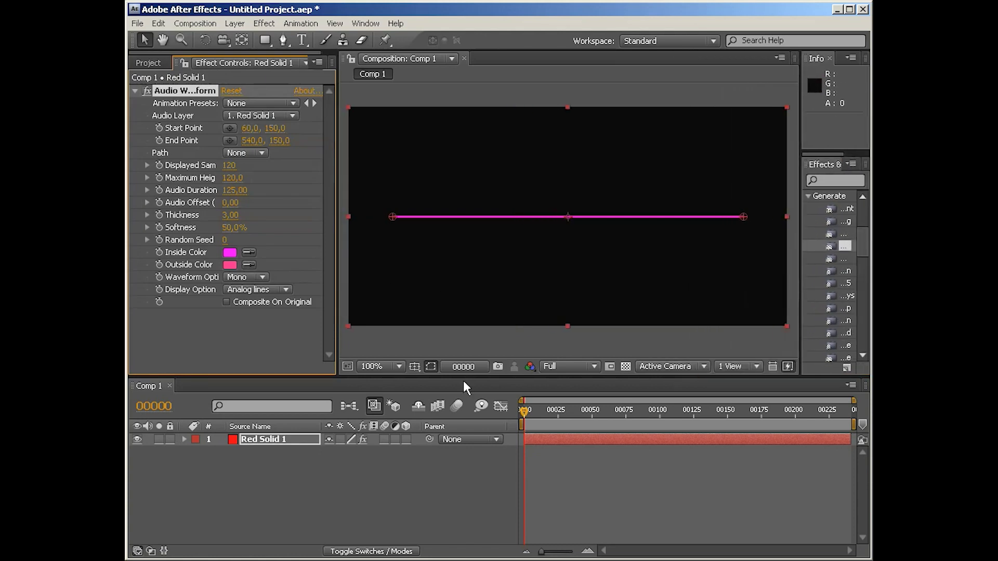
pyautogui.moveTo(463, 375); pyautogui.dragTo(466, 336)
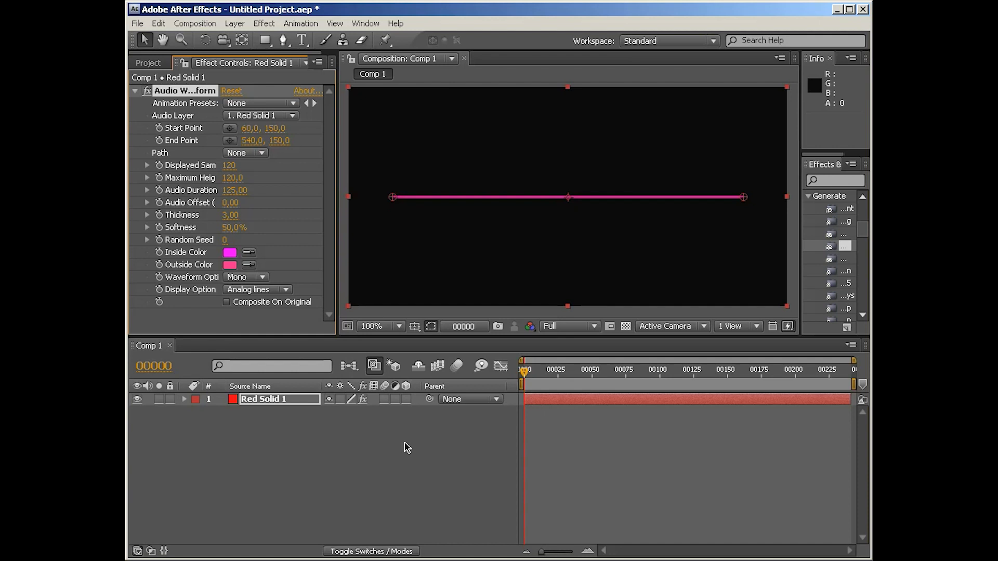
# Step: Import intro2.wav into the project and add it to the timeline as a layer
pyautogui.click(152, 63)
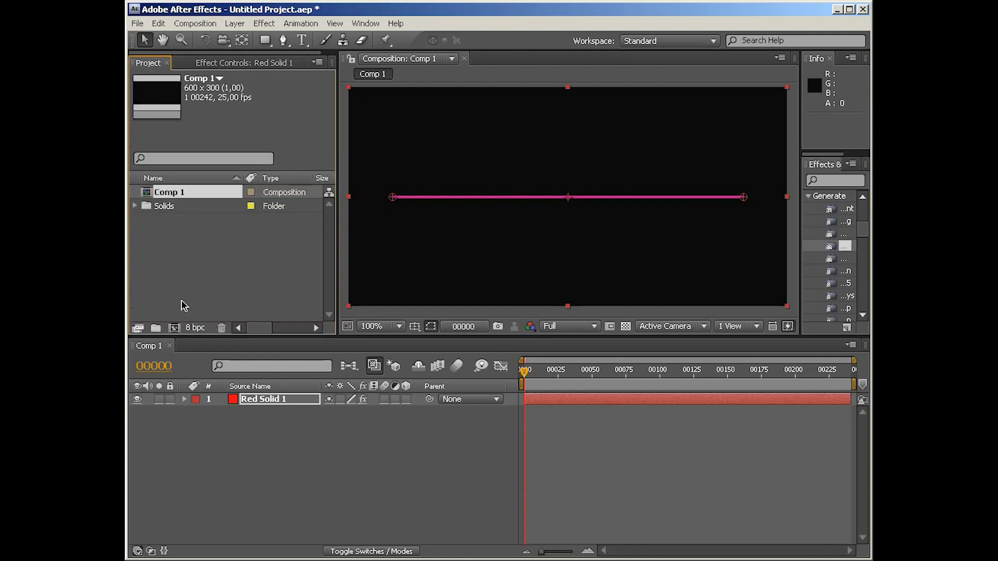
pyautogui.doubleClick(178, 263)
pyautogui.doubleClick(370, 259)
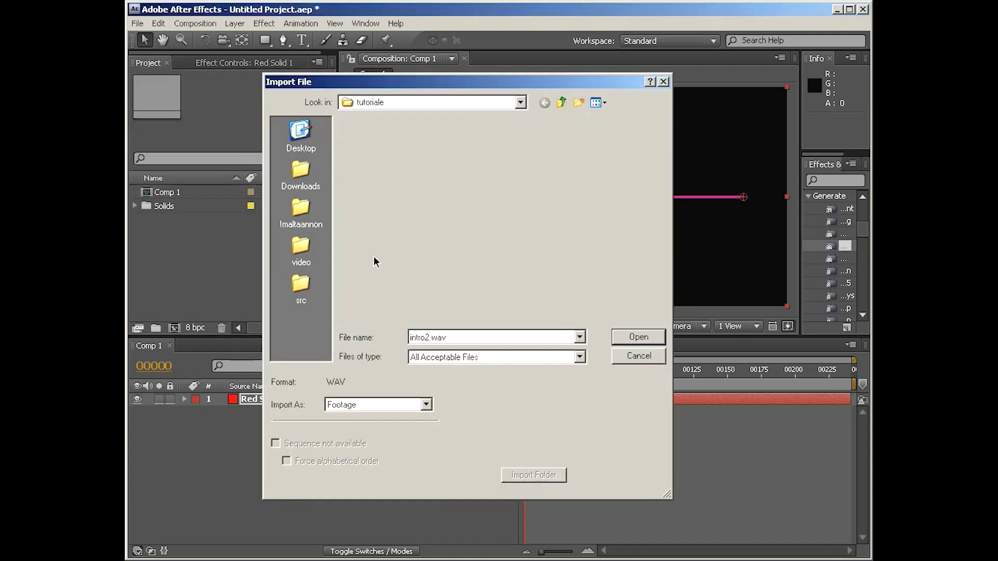
pyautogui.moveTo(179, 206); pyautogui.dragTo(262, 459)
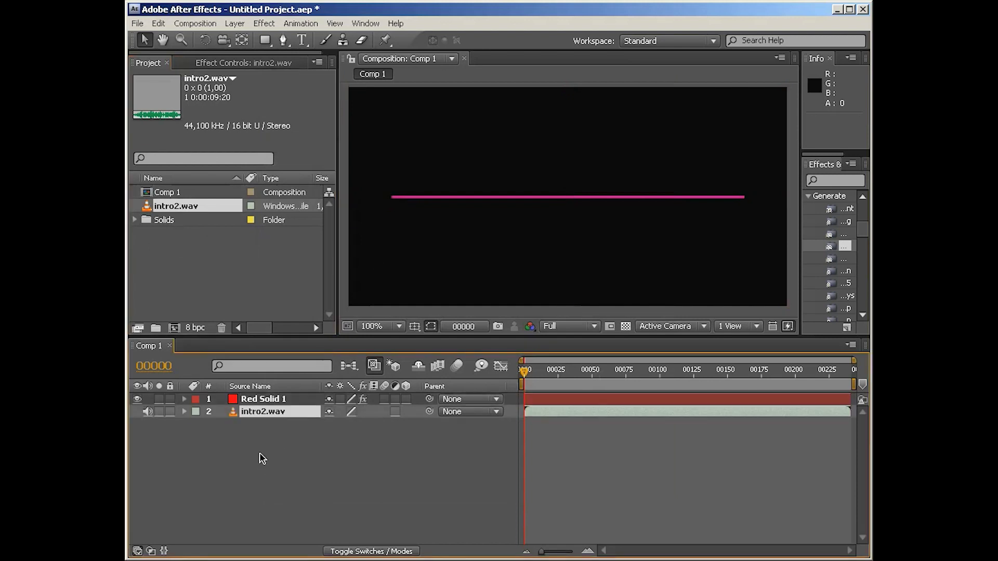
# Step: Set Red Solid 1's Audio Waveform Audio Layer to 2. intro2.wav and scrub to frame 00121
pyautogui.click(241, 63)
pyautogui.click(270, 399)
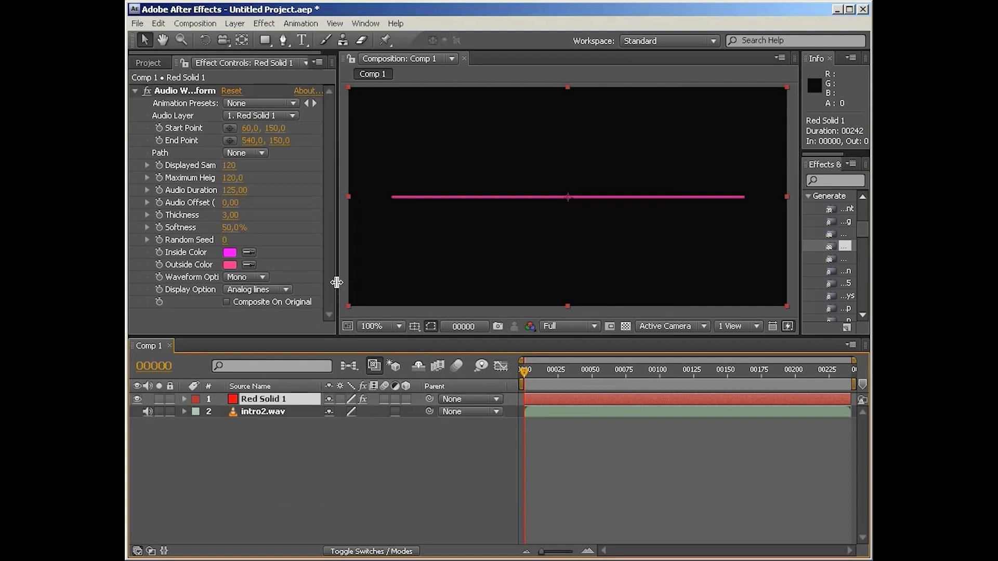
pyautogui.moveTo(337, 283); pyautogui.dragTo(344, 281)
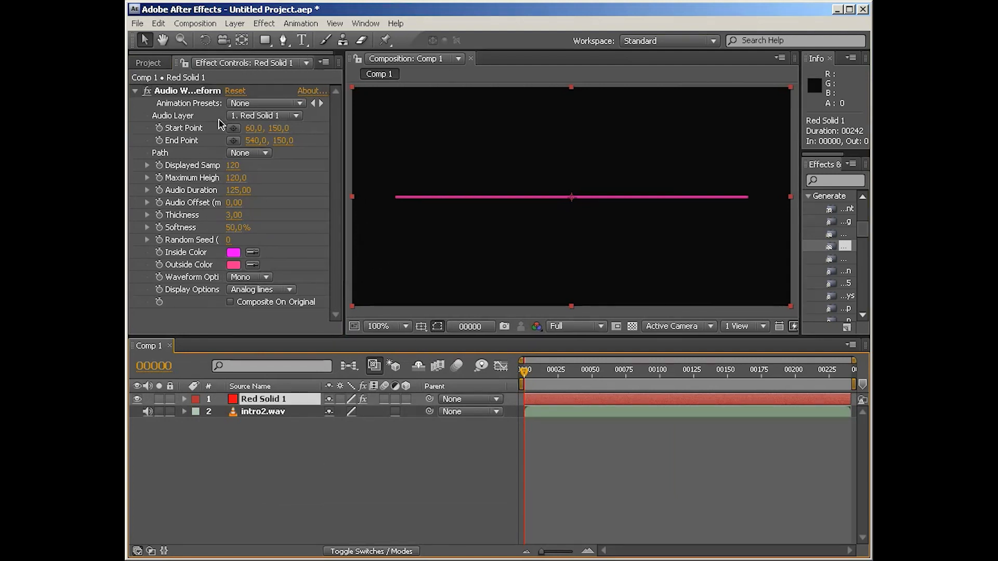
pyautogui.click(296, 116)
pyautogui.click(288, 127)
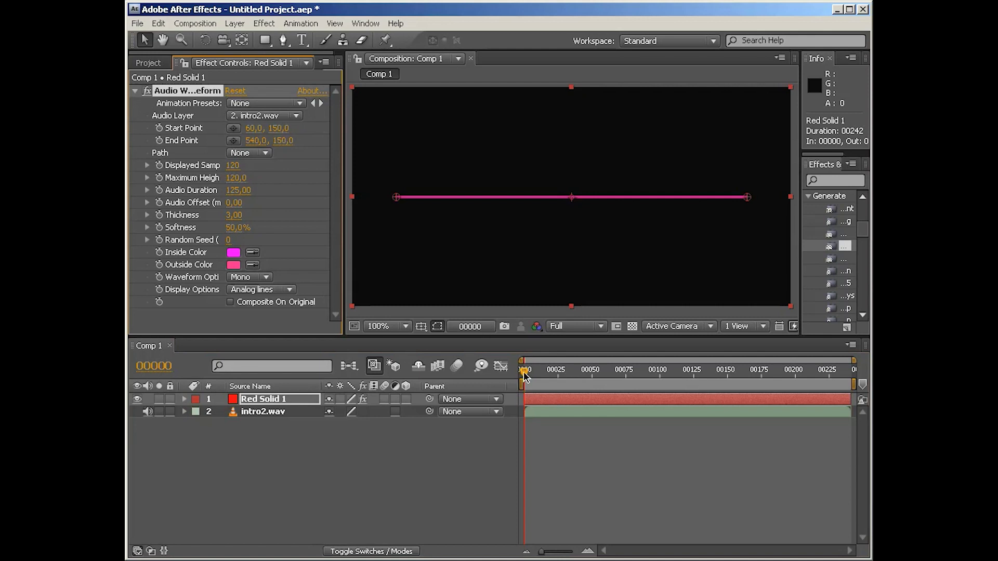
pyautogui.moveTo(525, 375); pyautogui.dragTo(689, 373)
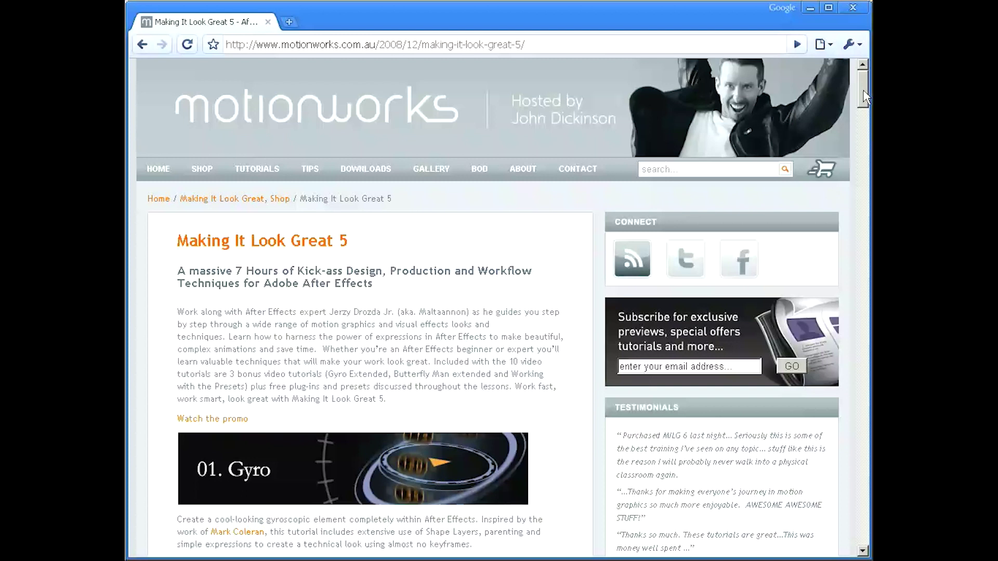
pyautogui.moveTo(863, 97); pyautogui.dragTo(862, 207)
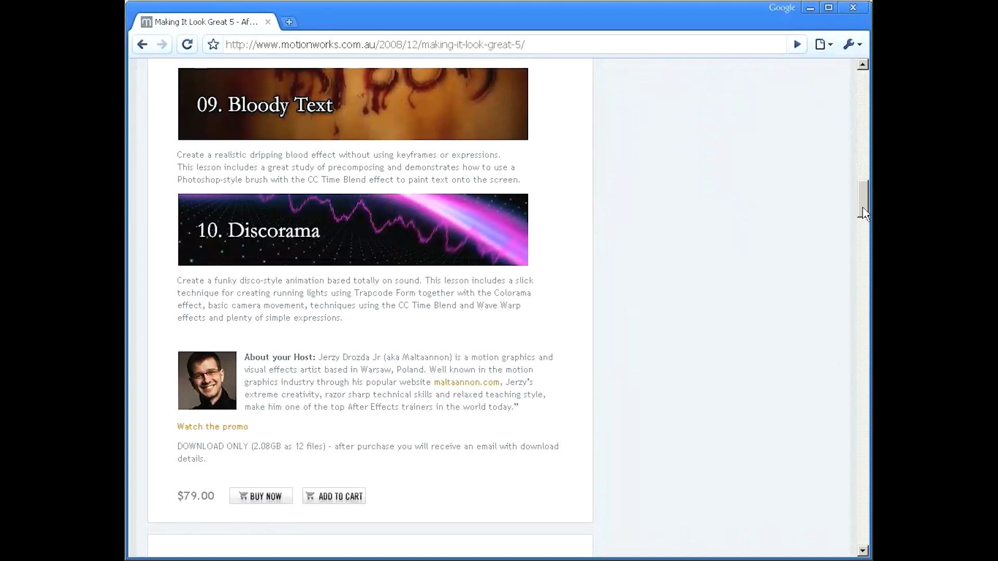
pyautogui.moveTo(863, 215); pyautogui.dragTo(855, 91)
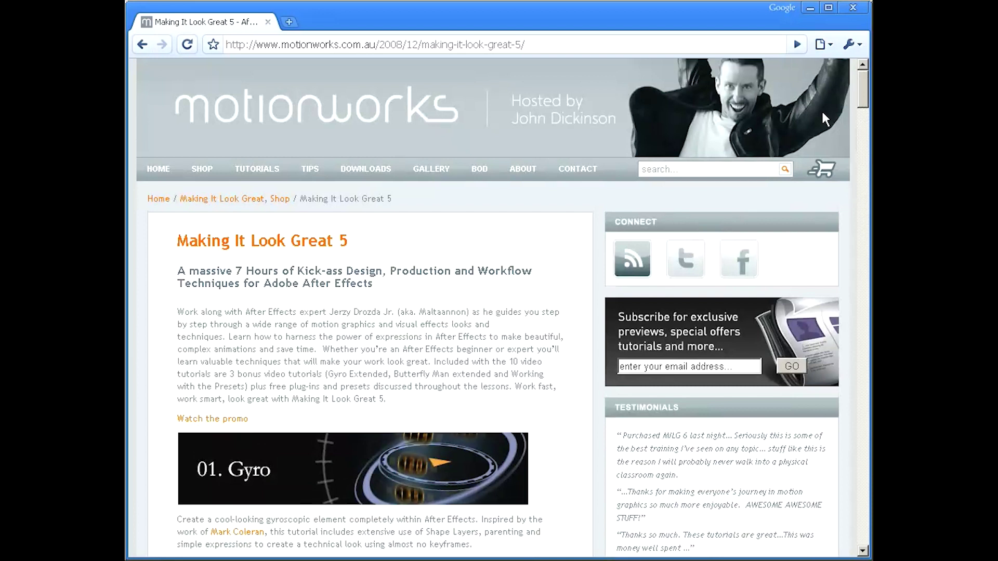
pyautogui.moveTo(861, 104); pyautogui.dragTo(864, 190)
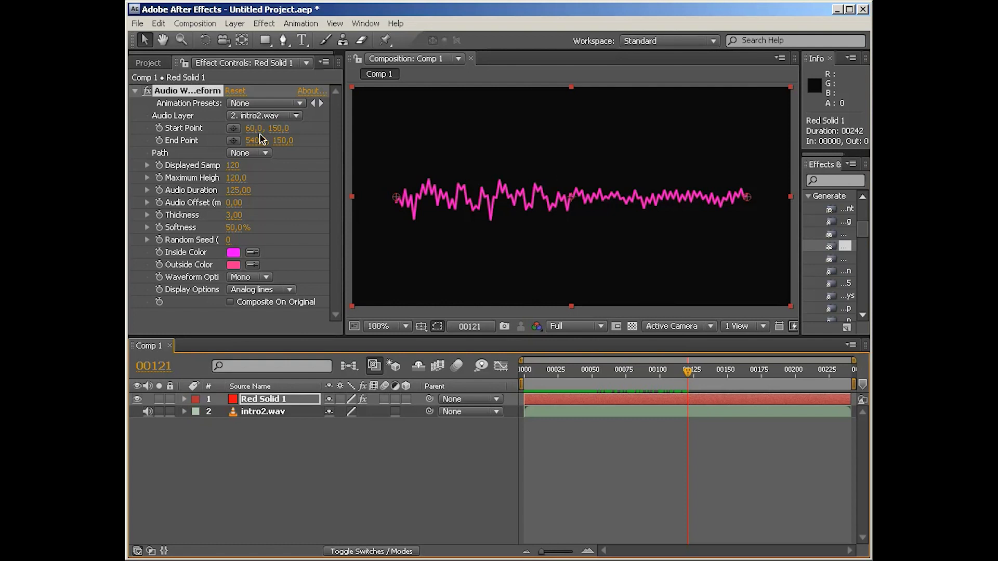
# Step: Move the waveform's Start Point to 51,90 and End Point to 536,154
pyautogui.moveTo(254, 127); pyautogui.dragTo(241, 128)
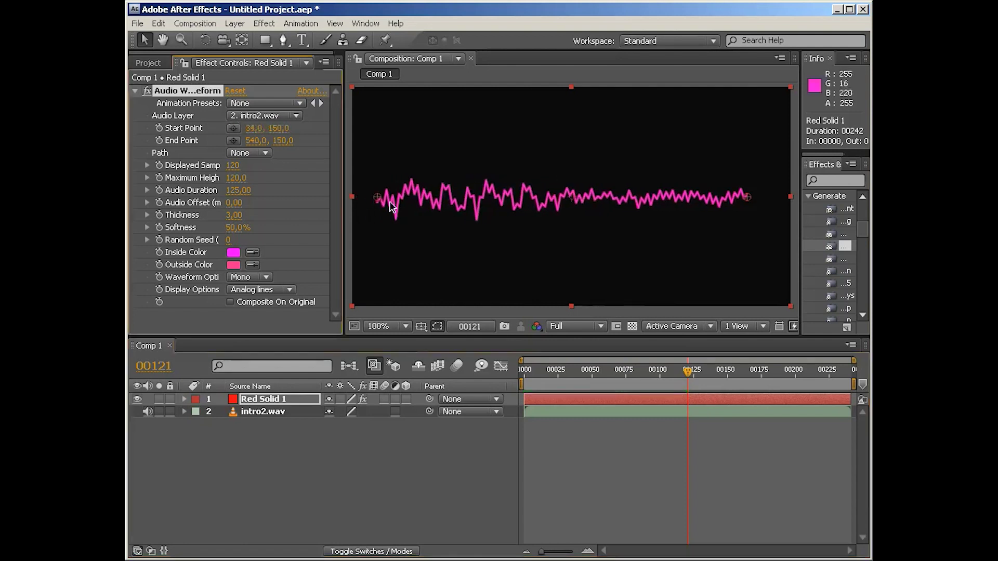
pyautogui.moveTo(379, 193); pyautogui.dragTo(385, 132)
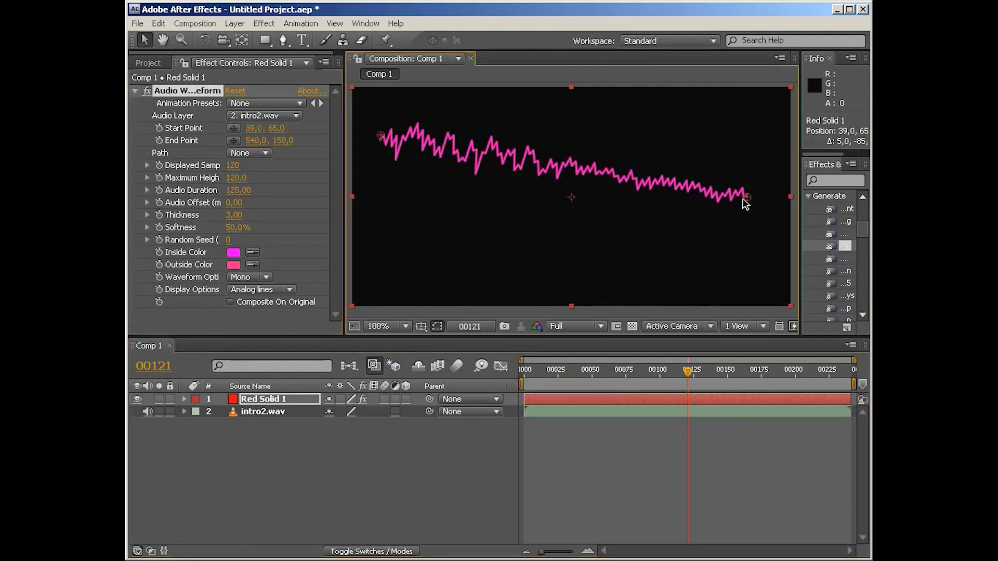
pyautogui.moveTo(742, 208)
pyautogui.mouseDown()
pyautogui.moveTo(699, 240)
pyautogui.moveTo(759, 216)
pyautogui.moveTo(738, 220)
pyautogui.mouseUp()
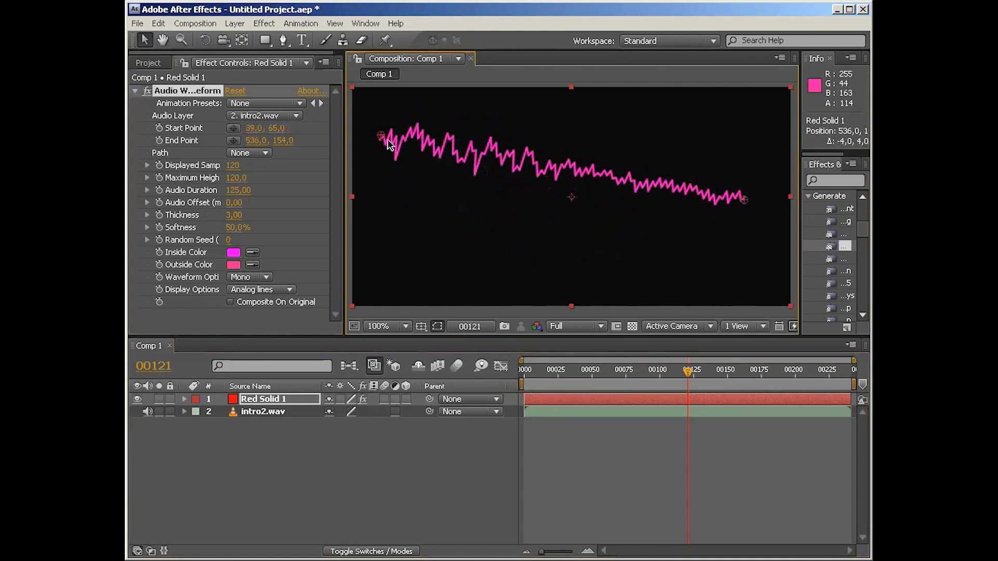
pyautogui.moveTo(379, 150)
pyautogui.mouseDown()
pyautogui.moveTo(366, 165)
pyautogui.moveTo(374, 204)
pyautogui.moveTo(389, 154)
pyautogui.mouseUp()
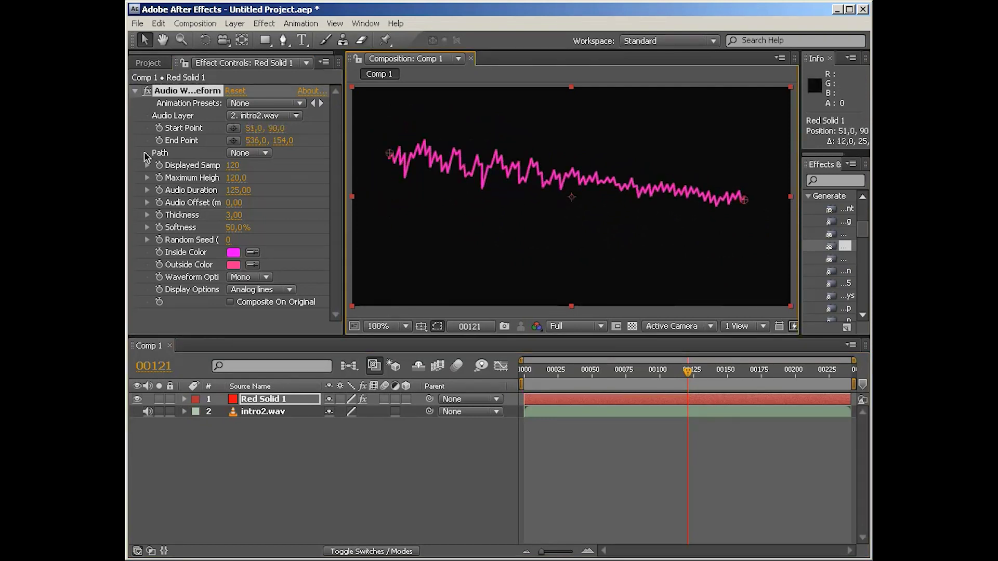
# Step: Draw an open eight-point curved mask across Red Solid 1 with the Pen tool
pyautogui.click(283, 40)
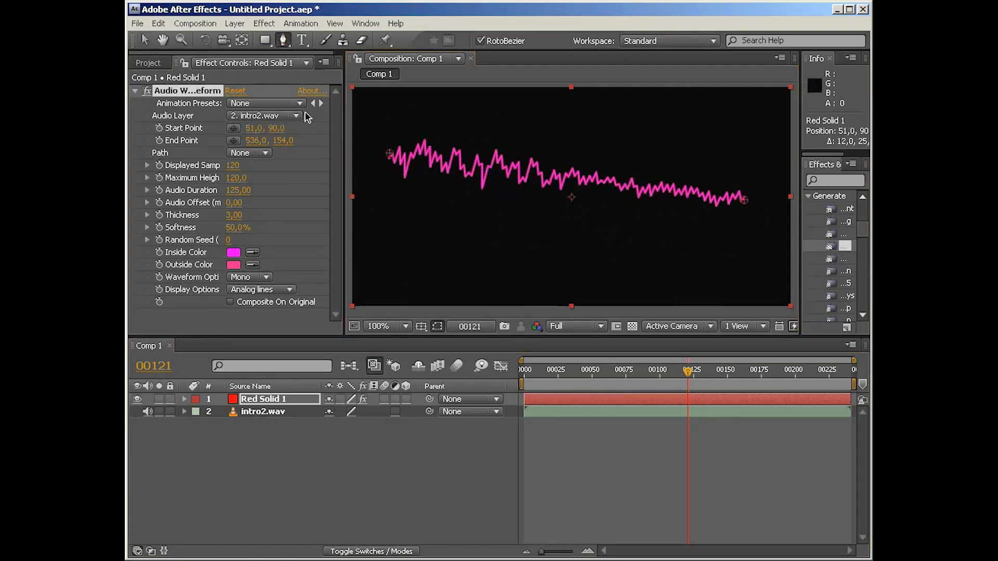
pyautogui.click(398, 201)
pyautogui.click(438, 271)
pyautogui.click(666, 278)
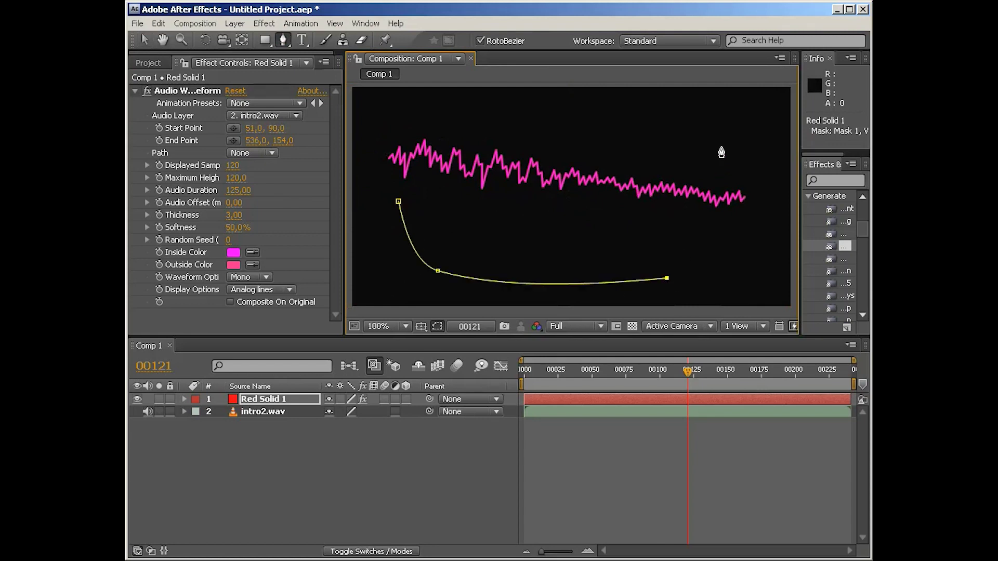
pyautogui.click(720, 147)
pyautogui.click(663, 235)
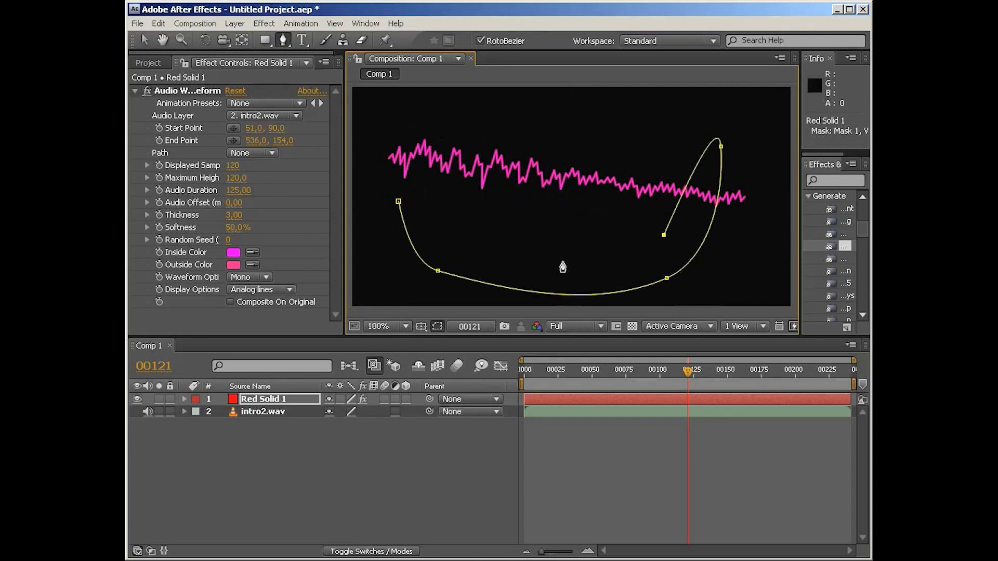
pyautogui.click(557, 259)
pyautogui.click(479, 186)
pyautogui.click(376, 146)
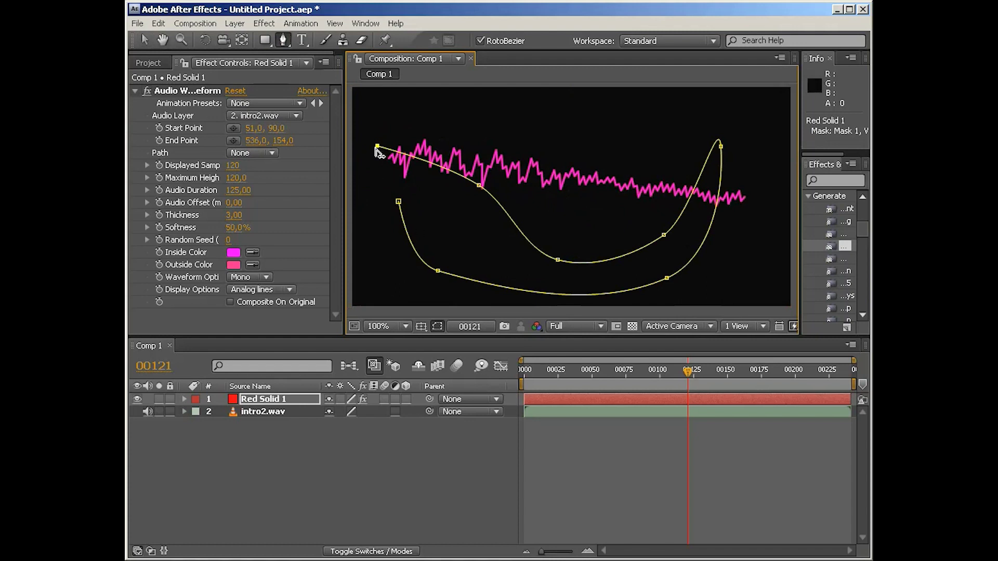
# Step: Set the Audio Waveform Path to Mask 1 and return to an earlier frame
pyautogui.click(266, 155)
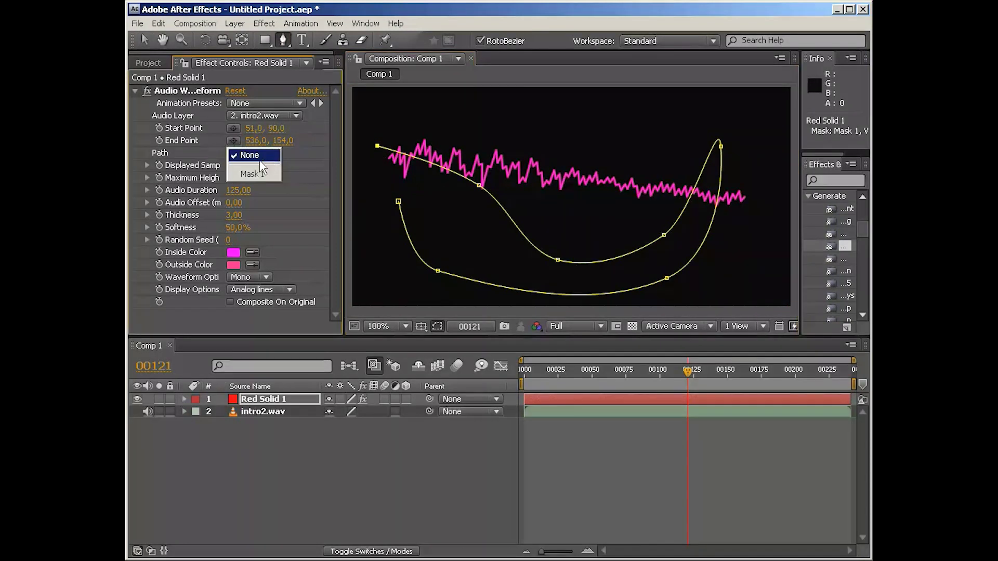
pyautogui.click(257, 173)
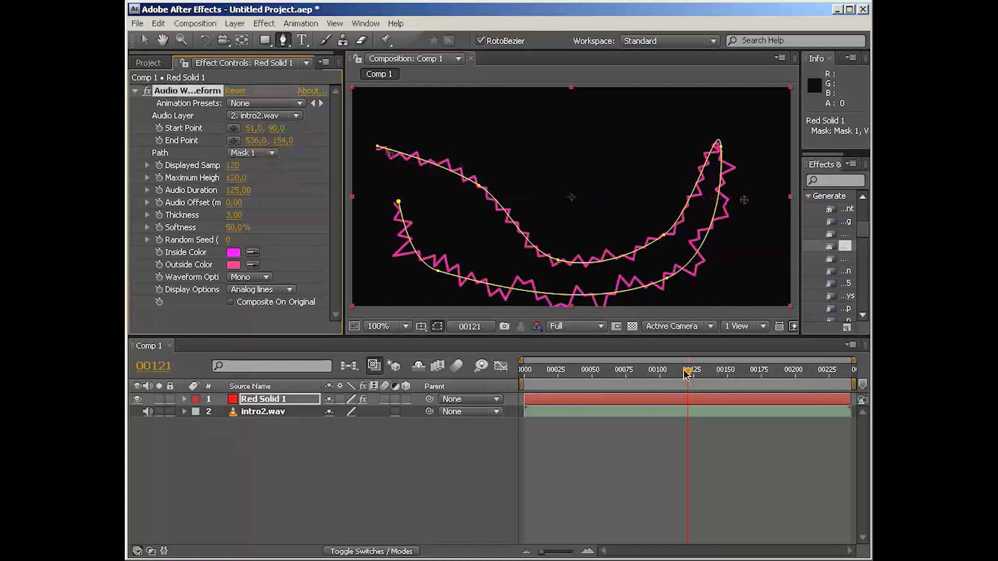
pyautogui.moveTo(686, 371); pyautogui.dragTo(541, 377)
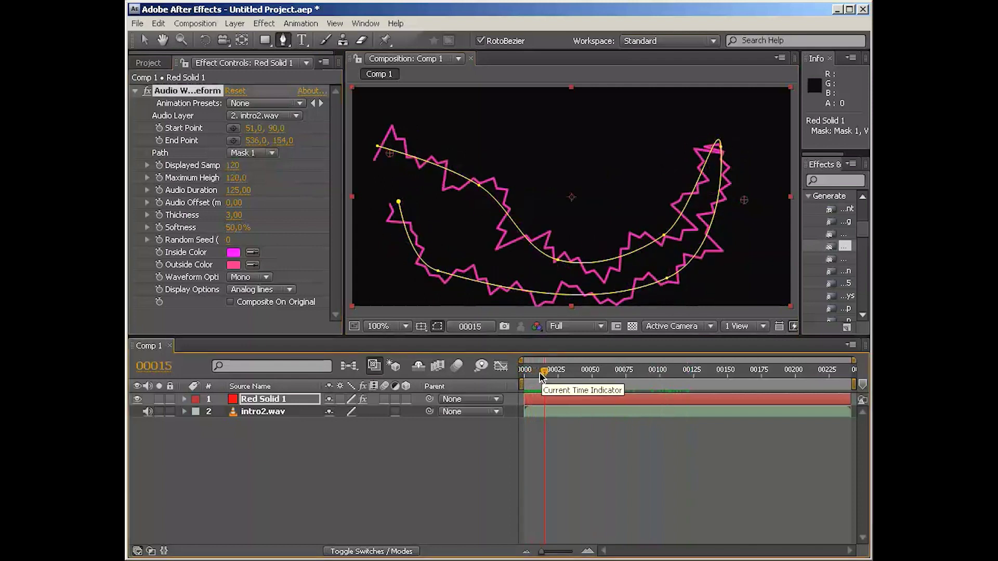
# Step: Set the Audio Waveform Path to None and Audio Layer to Red Solid 1
pyautogui.click(262, 156)
pyautogui.click(245, 138)
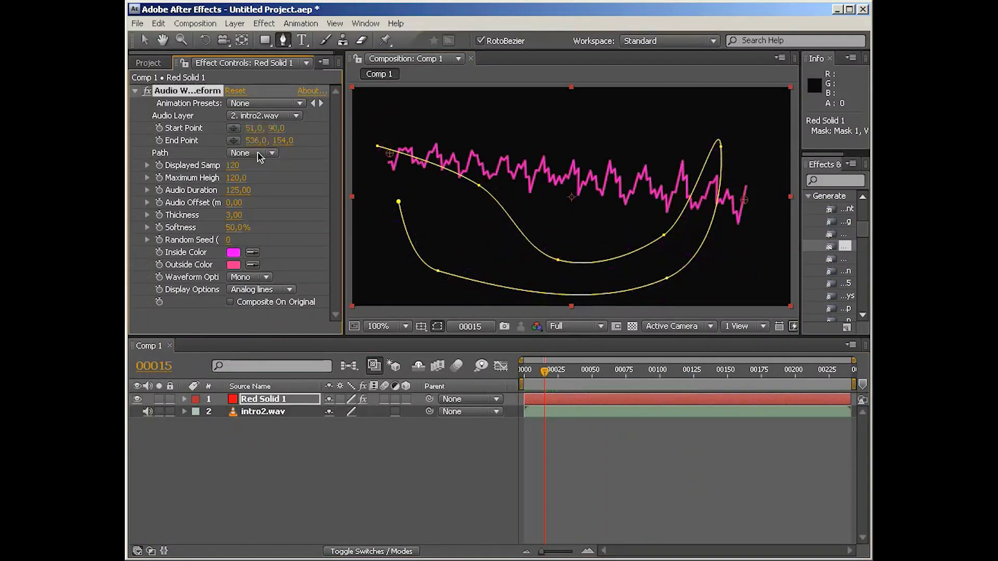
pyautogui.click(241, 117)
pyautogui.click(244, 100)
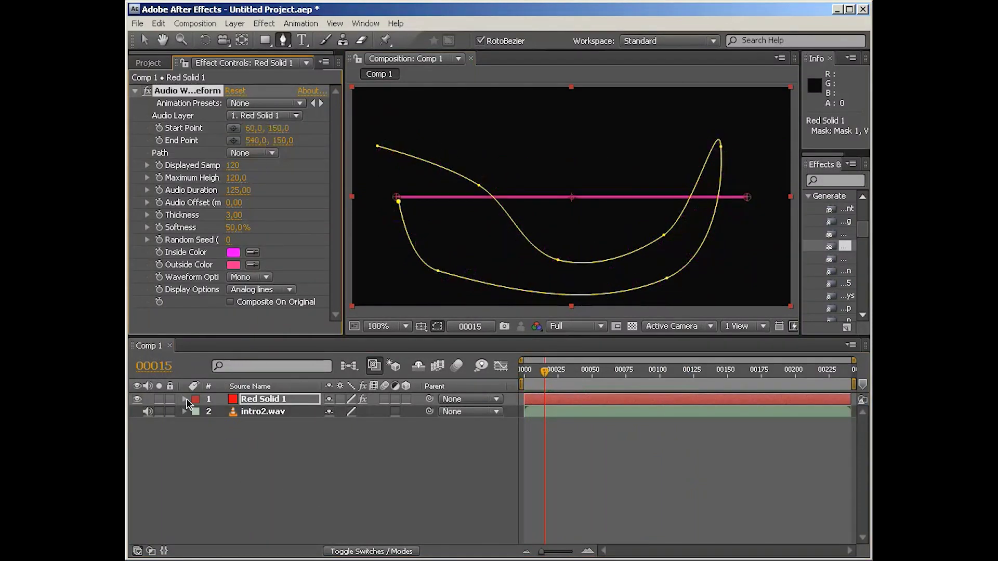
# Step: Delete Mask 1 from Red Solid 1
pyautogui.click(185, 399)
pyautogui.click(219, 415)
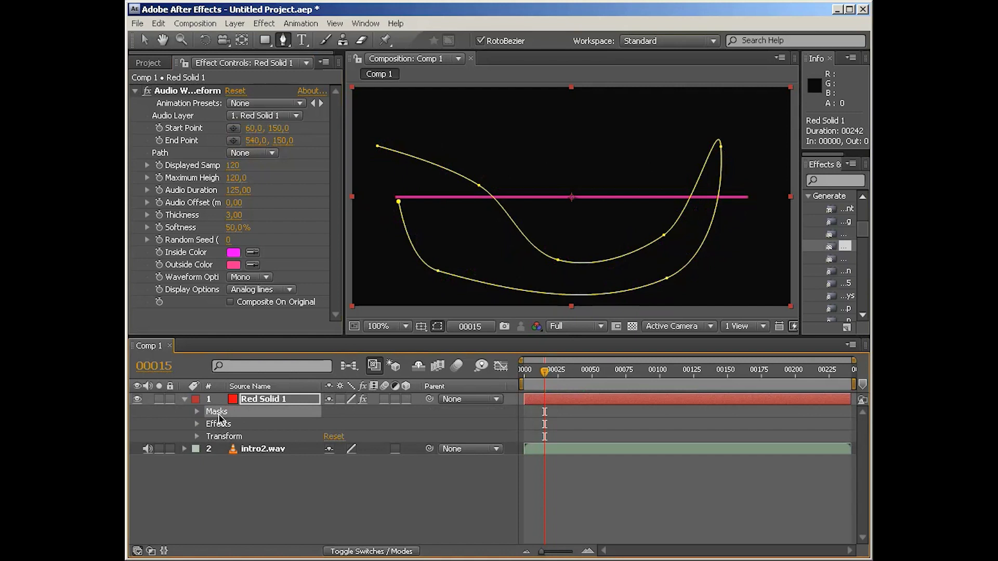
pyautogui.press('Delete')
pyautogui.click(184, 399)
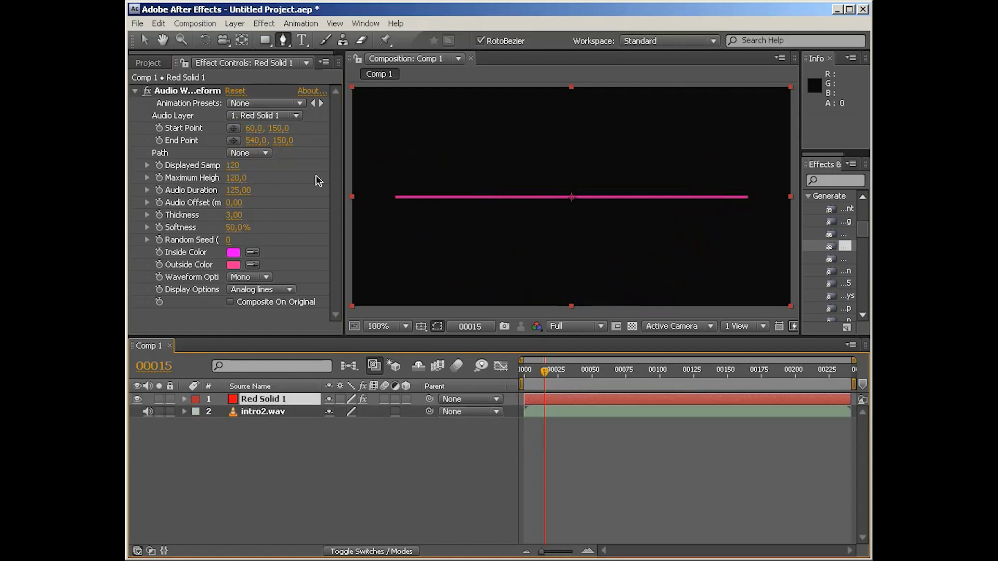
# Step: Switch Audio Layer back to 2. intro2.wav and widen Effect Controls to show full property names
pyautogui.click(267, 116)
pyautogui.click(267, 128)
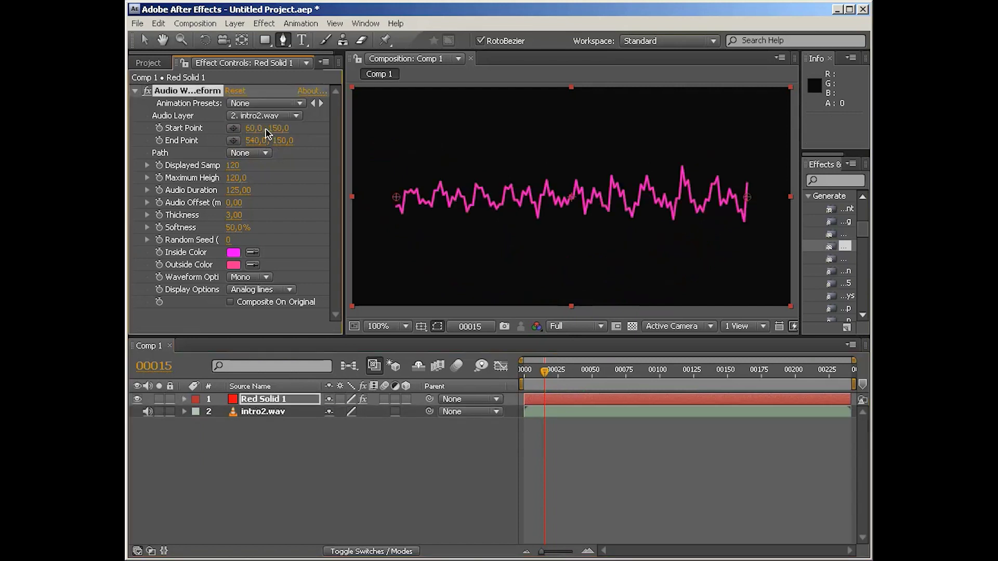
pyautogui.moveTo(344, 225); pyautogui.dragTo(388, 223)
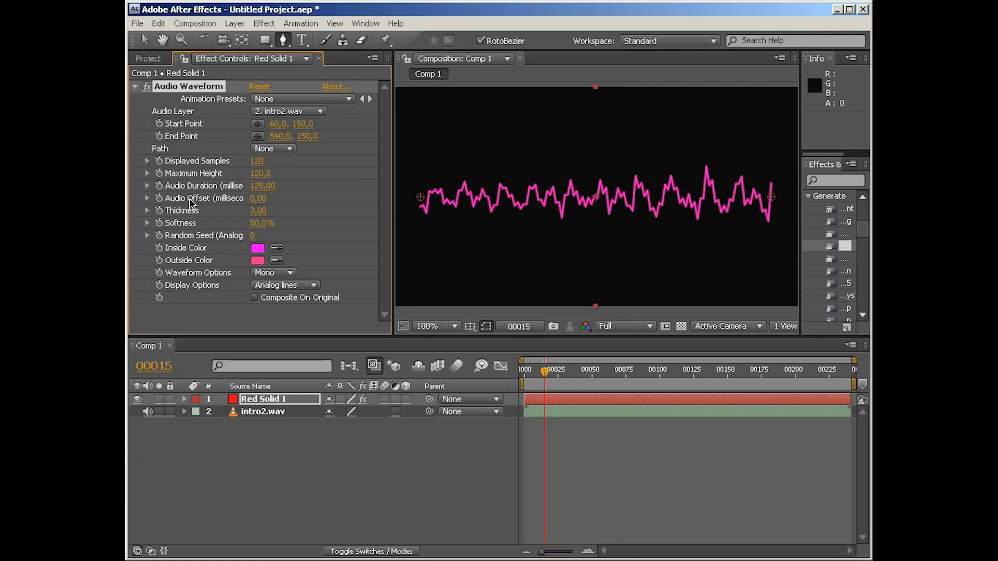
# Step: Reveal intro2.wav's audio waveform in the timeline, then reselect Red Solid 1
pyautogui.click(273, 413)
pyautogui.press('l')
pyautogui.press('l')
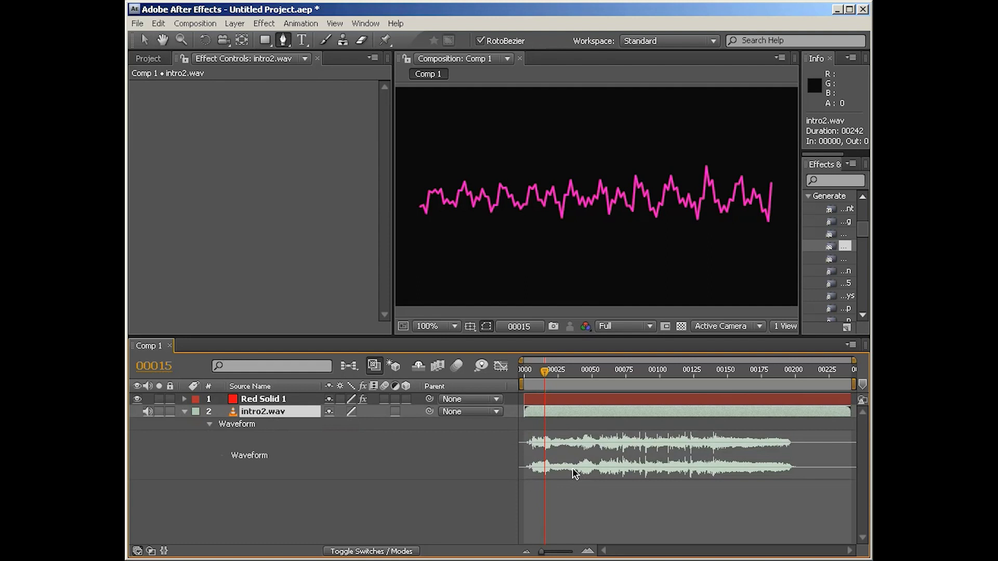
pyautogui.click(287, 400)
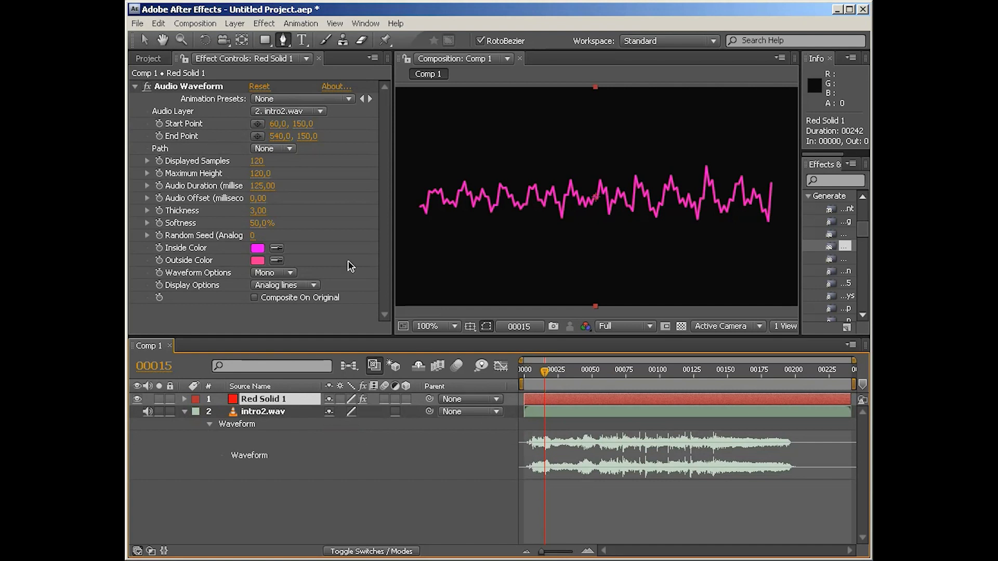
# Step: Raise Audio Duration to 7955,00 and Displayed Samples to 870, undoing a trial Audio Offset
pyautogui.moveTo(257, 188); pyautogui.dragTo(791, 271)
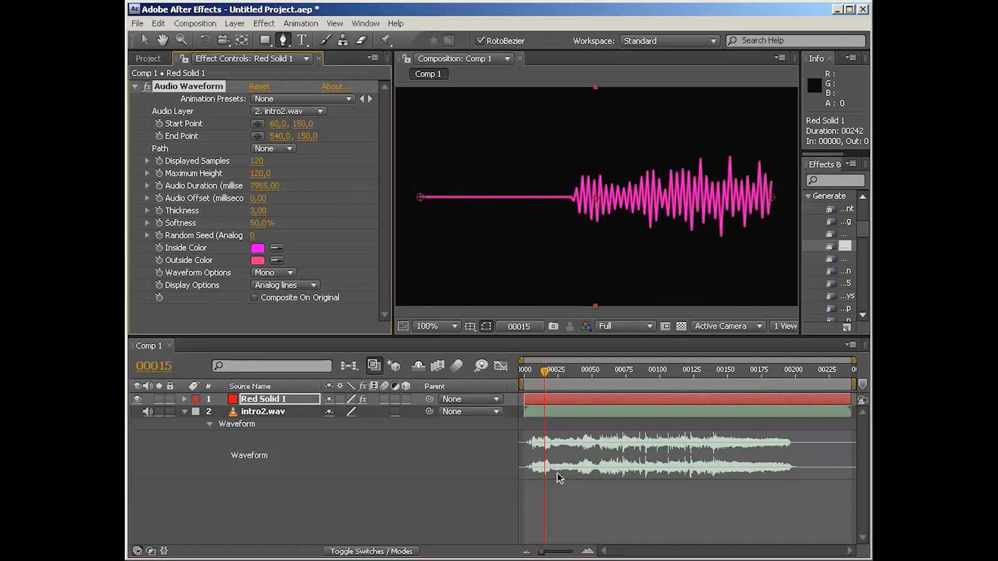
pyautogui.moveTo(545, 371); pyautogui.dragTo(652, 372)
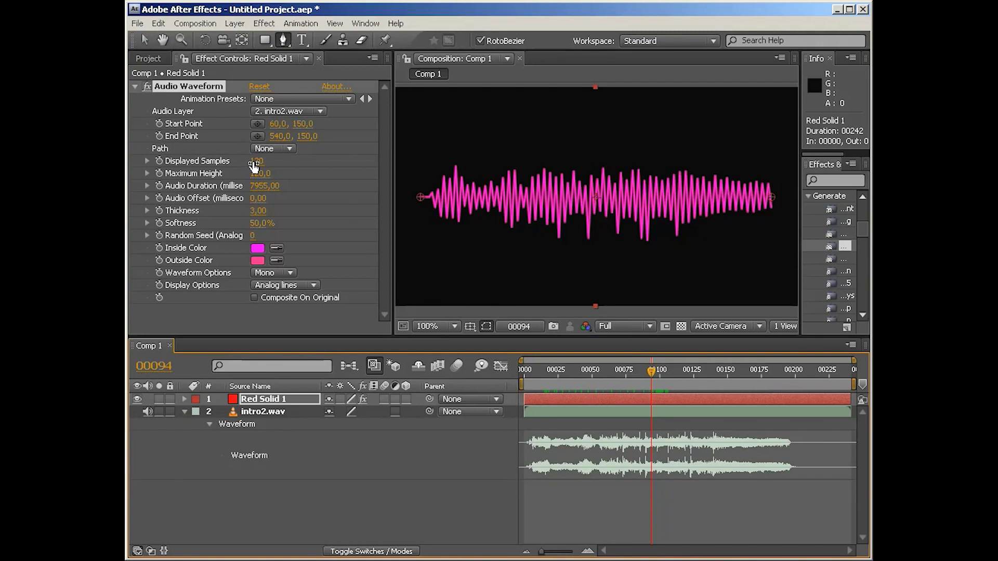
pyautogui.moveTo(254, 165); pyautogui.dragTo(784, 151)
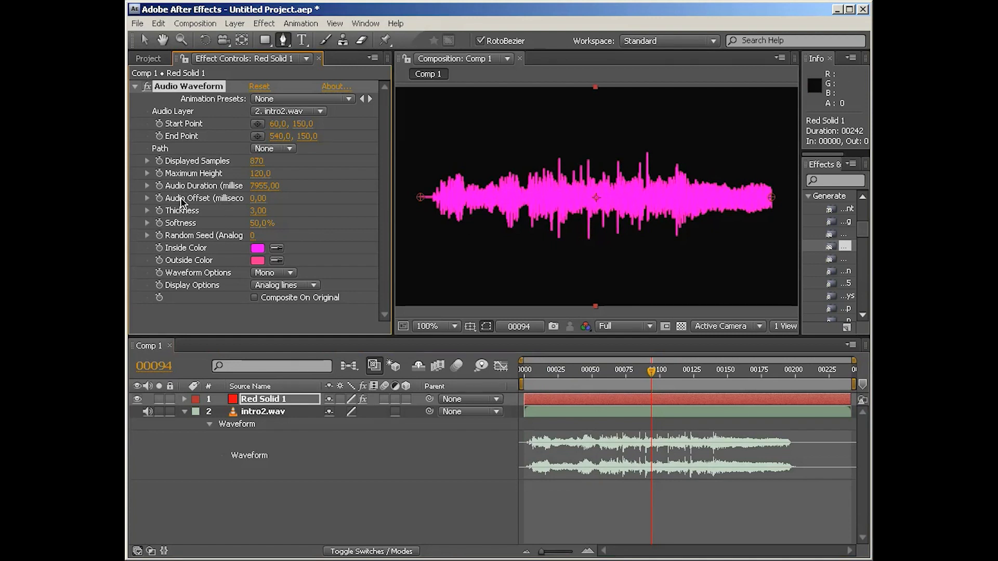
pyautogui.moveTo(259, 199)
pyautogui.mouseDown()
pyautogui.moveTo(276, 198)
pyautogui.moveTo(246, 201)
pyautogui.mouseUp()
pyautogui.hotkey('ctrl', 'z')
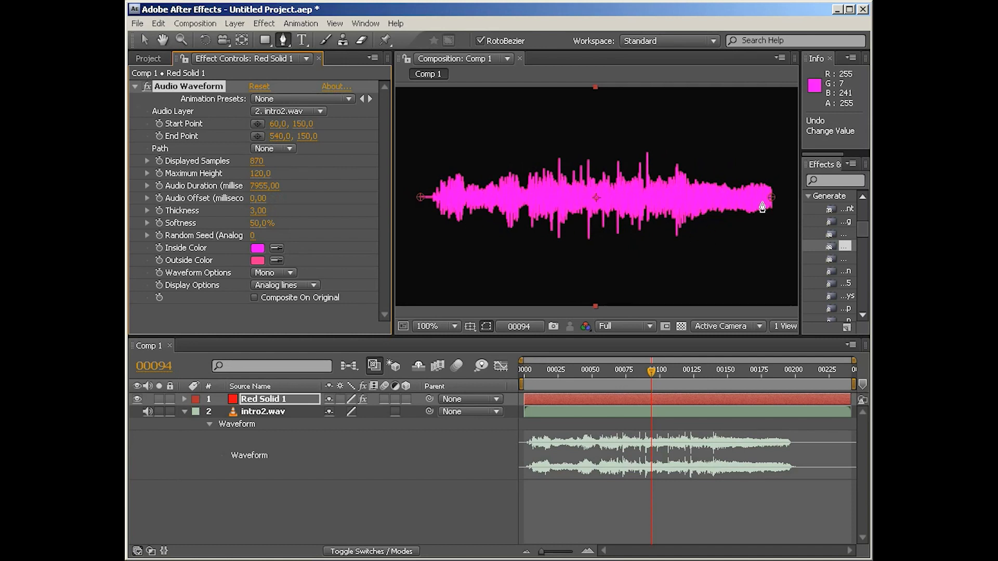
# Step: Reset Audio Waveform to defaults, reassign 2. intro2.wav as Audio Layer, and preview later frames
pyautogui.click(263, 89)
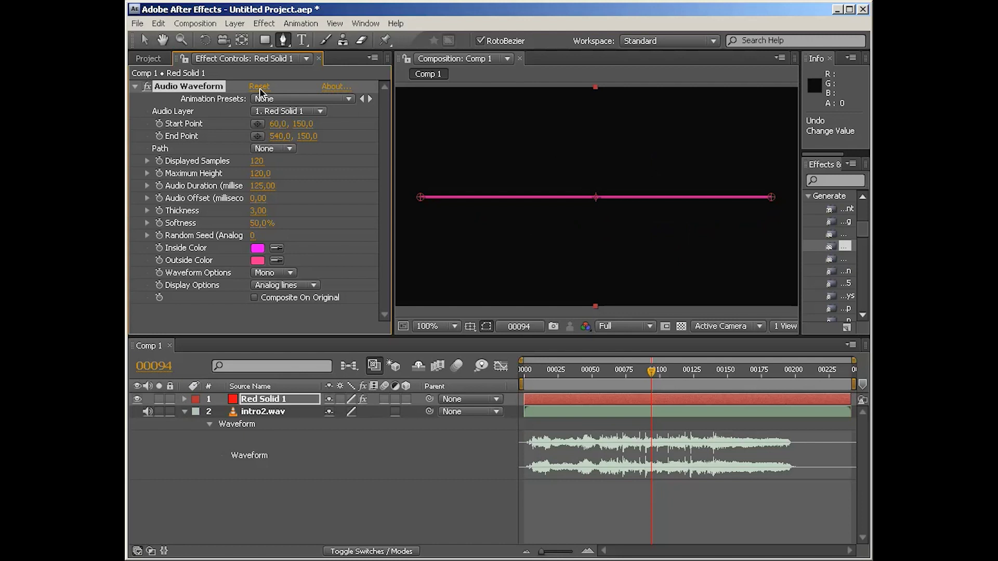
pyautogui.click(285, 111)
pyautogui.click(287, 123)
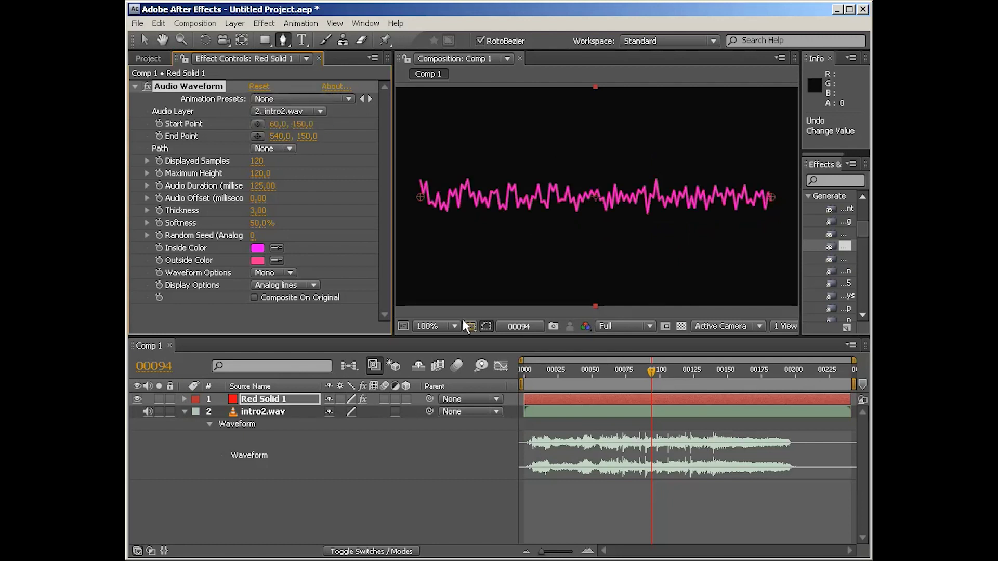
pyautogui.moveTo(650, 371)
pyautogui.mouseDown()
pyautogui.moveTo(697, 370)
pyautogui.moveTo(645, 370)
pyautogui.mouseUp()
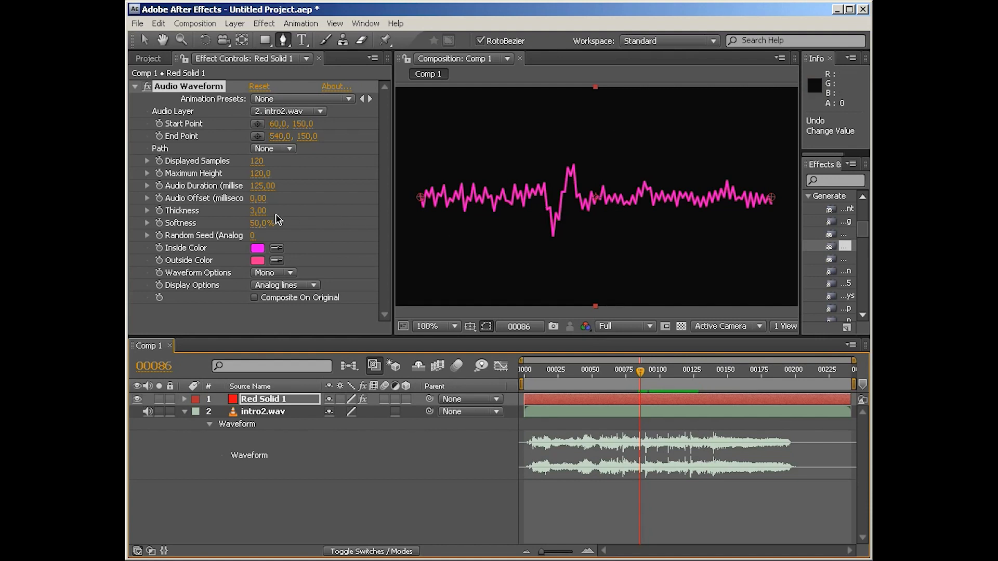
# Step: Scrub Audio Waveform Thickness up to 7.40, down thinner, then back to 5.80
pyautogui.moveTo(258, 211); pyautogui.dragTo(355, 225)
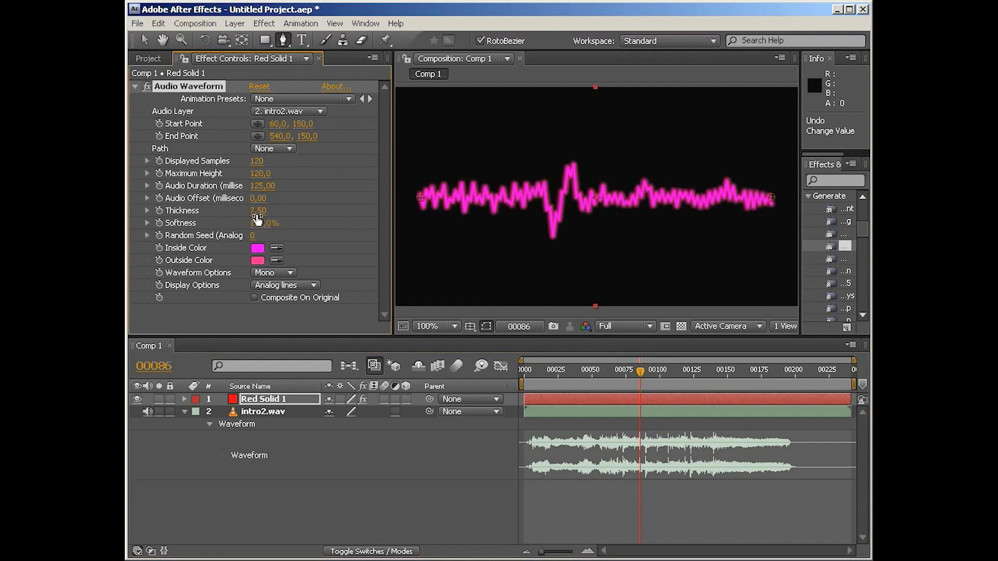
pyautogui.moveTo(258, 211); pyautogui.dragTo(210, 210)
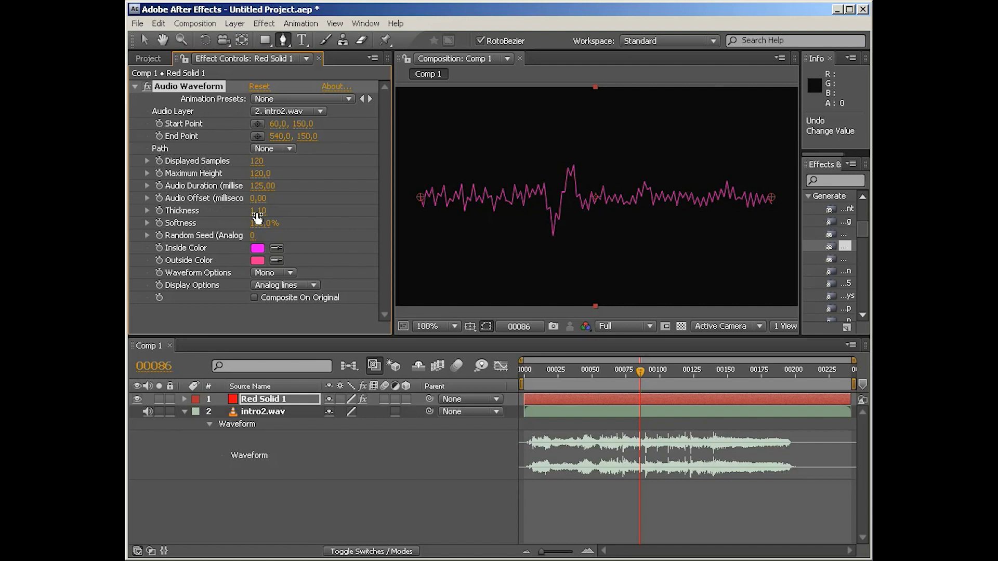
pyautogui.moveTo(258, 215); pyautogui.dragTo(281, 210)
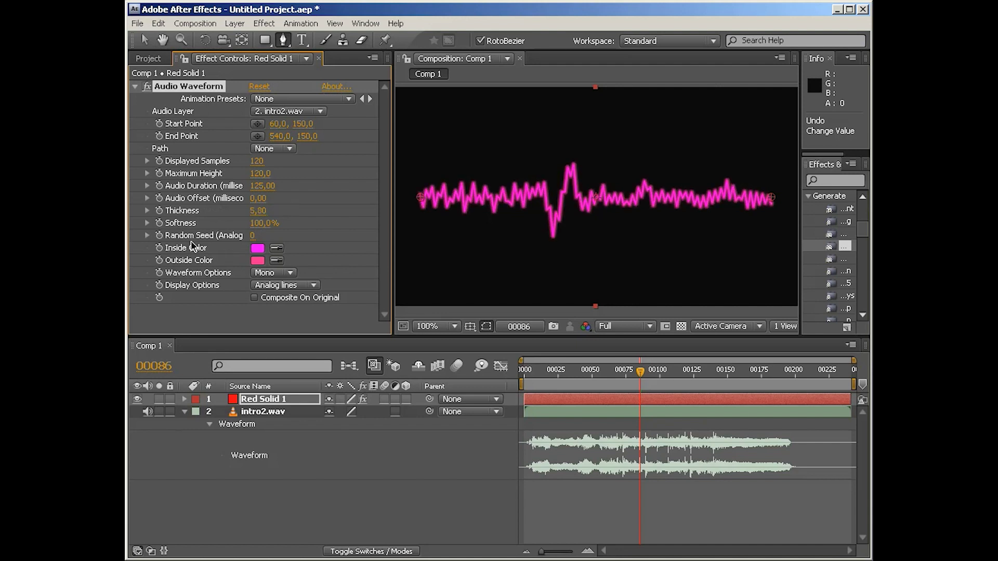
# Step: Set the Audio Waveform Inside Color to white
pyautogui.click(258, 249)
pyautogui.click(236, 264)
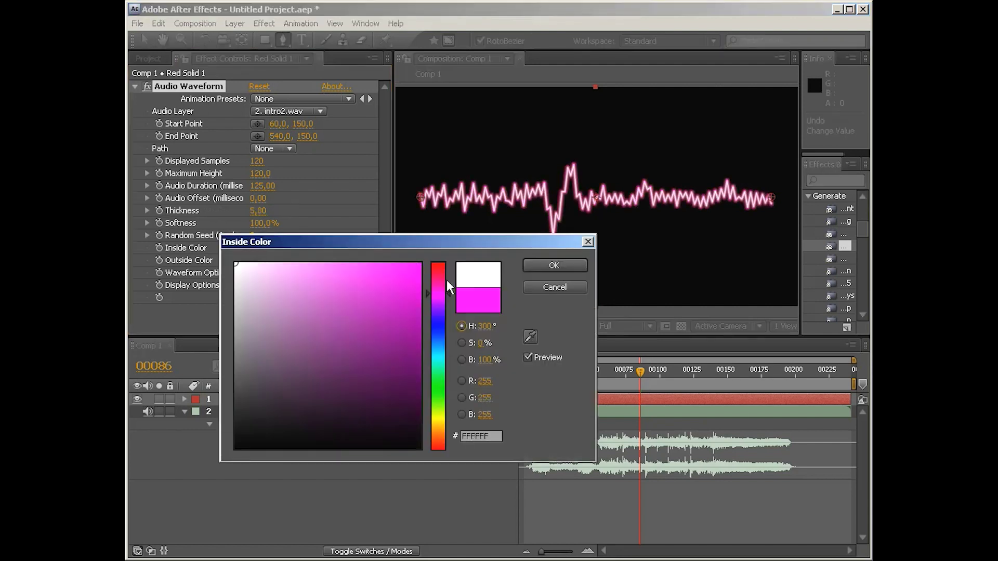
pyautogui.click(554, 265)
# Step: Set the Outside Color to a hot pink
pyautogui.click(258, 261)
pyautogui.click(419, 264)
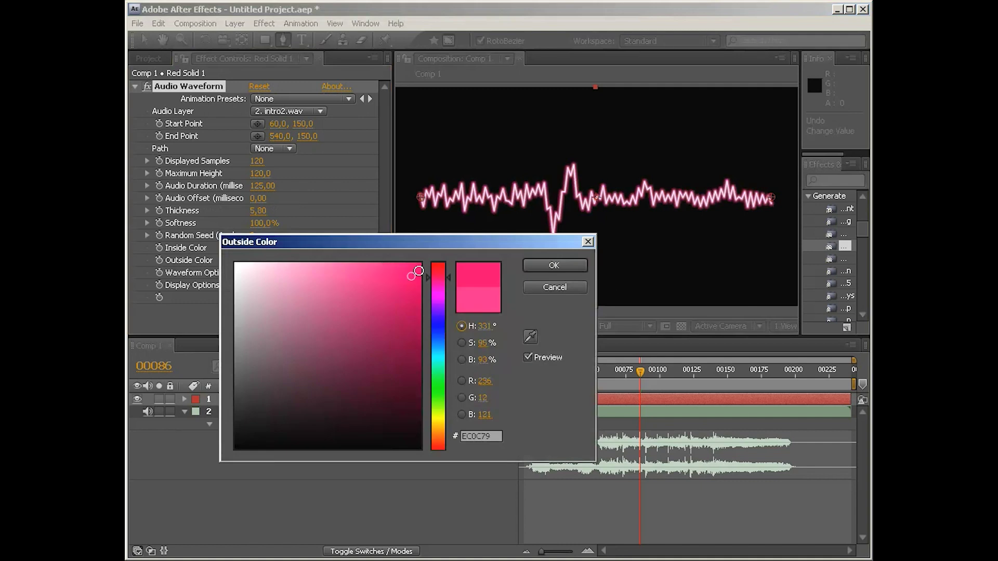
pyautogui.click(554, 266)
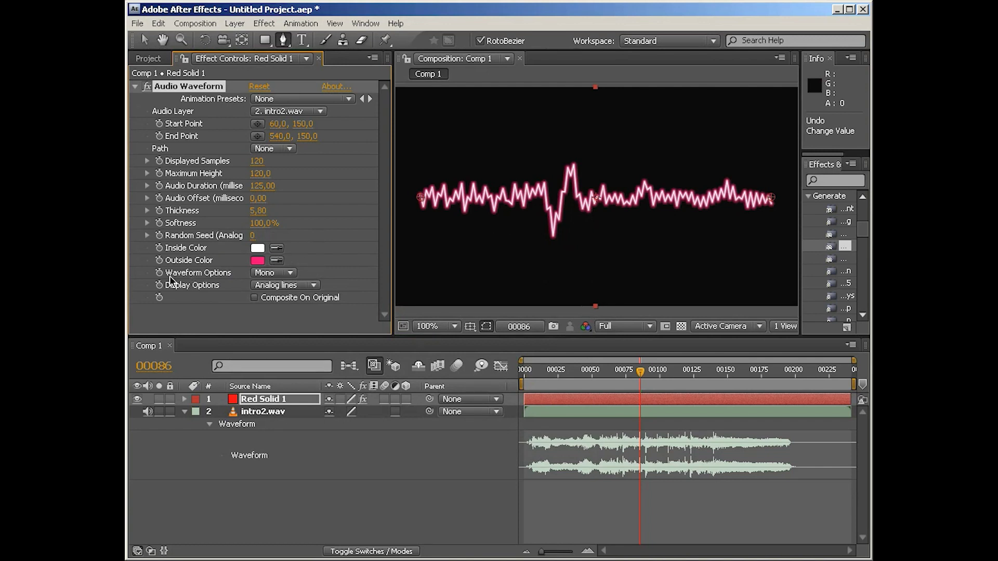
# Step: Keep the Waveform Options channel on Mono and bring up the Display Options list
pyautogui.click(289, 275)
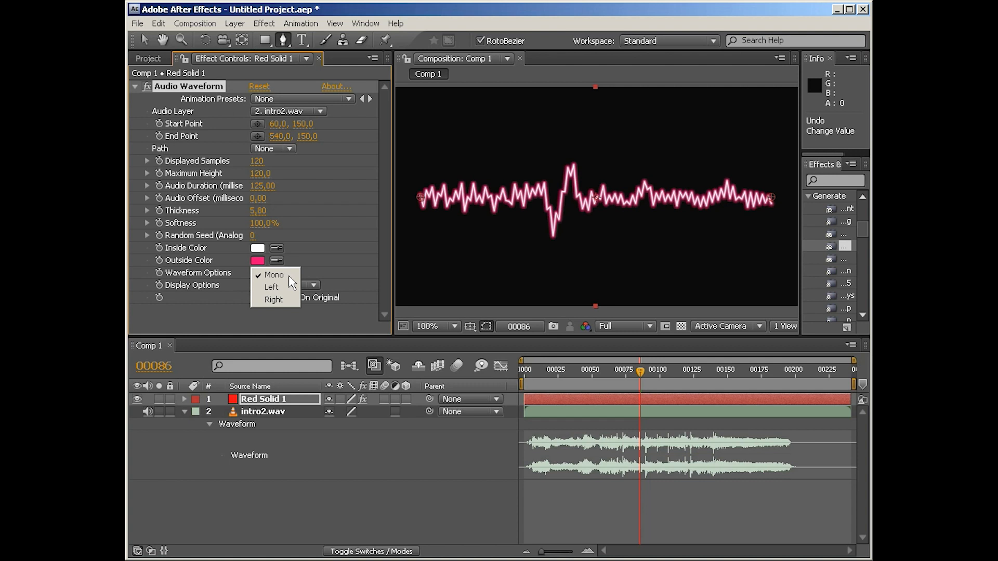
pyautogui.click(332, 263)
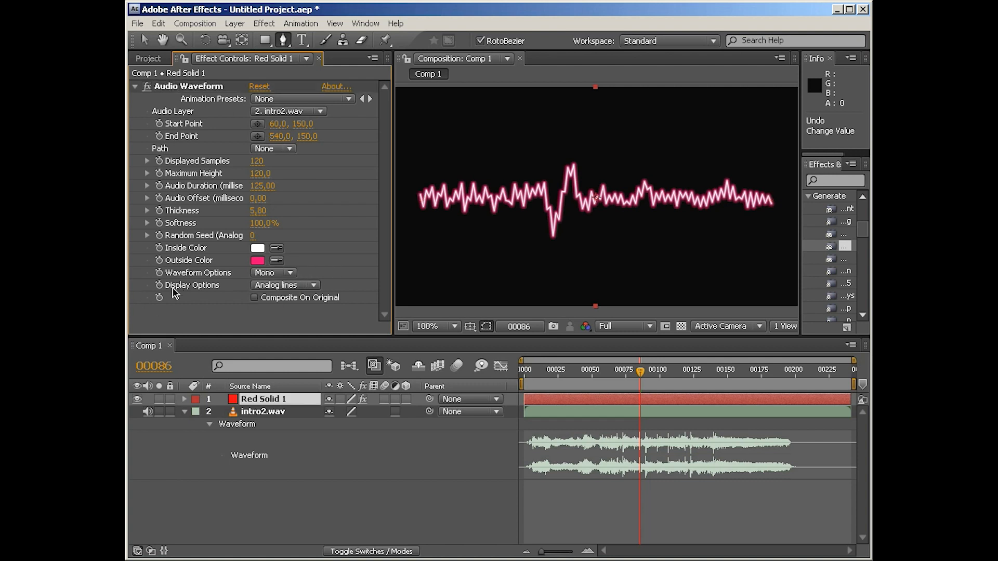
pyautogui.click(313, 286)
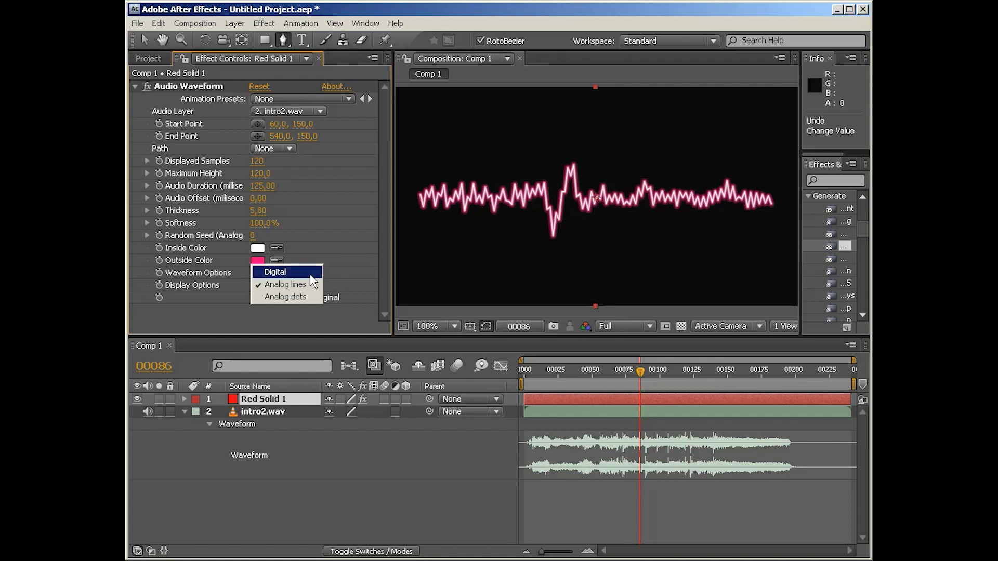
# Step: Try Digital, then Analog dots display, scrubbing the time indicator back to frame 00060
pyautogui.click(291, 272)
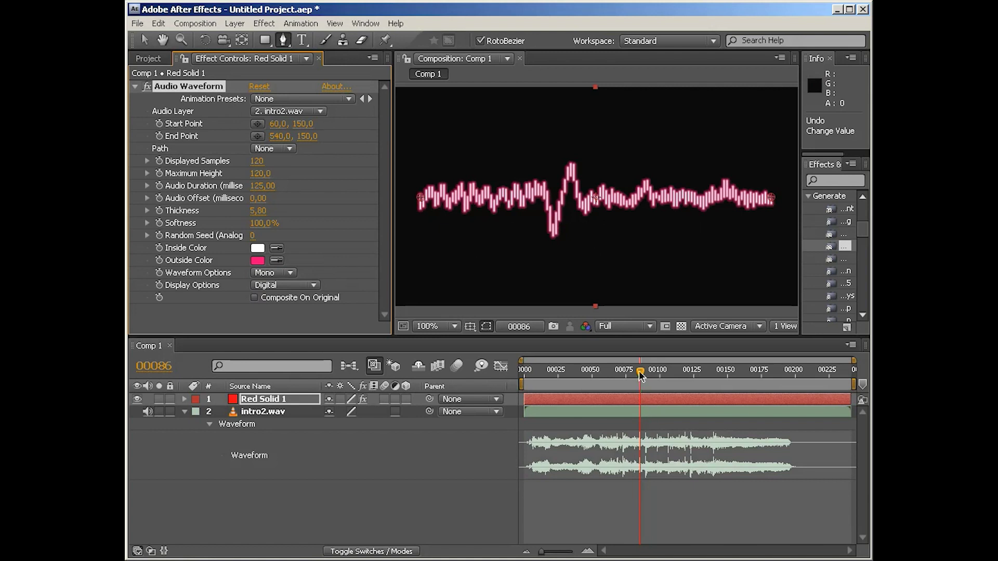
pyautogui.moveTo(641, 371); pyautogui.dragTo(622, 369)
pyautogui.click(302, 284)
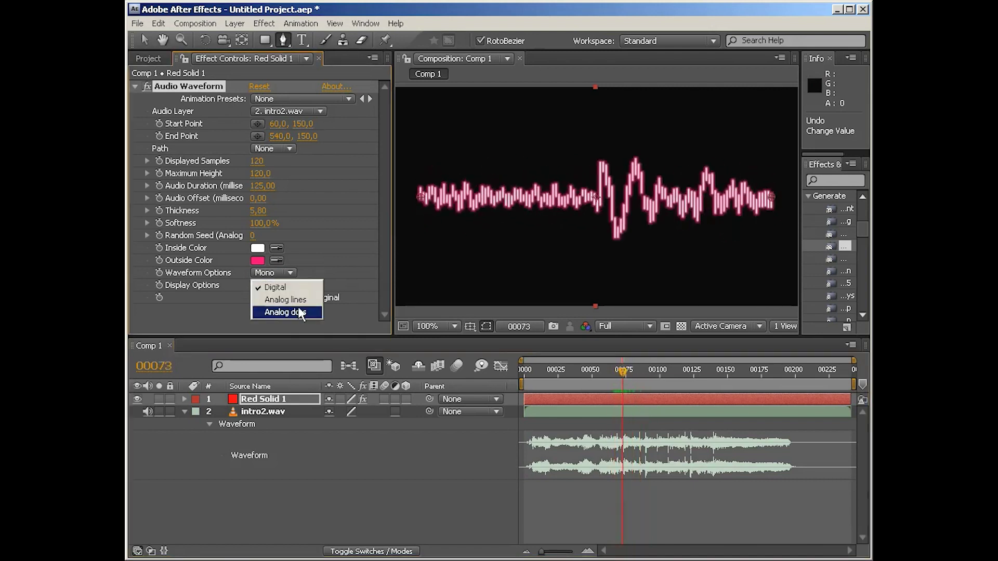
pyautogui.click(297, 309)
pyautogui.moveTo(604, 372); pyautogui.dragTo(604, 371)
# Step: Return Display Options to Digital and enable Composite On Original over the red solid
pyautogui.click(298, 285)
pyautogui.click(288, 259)
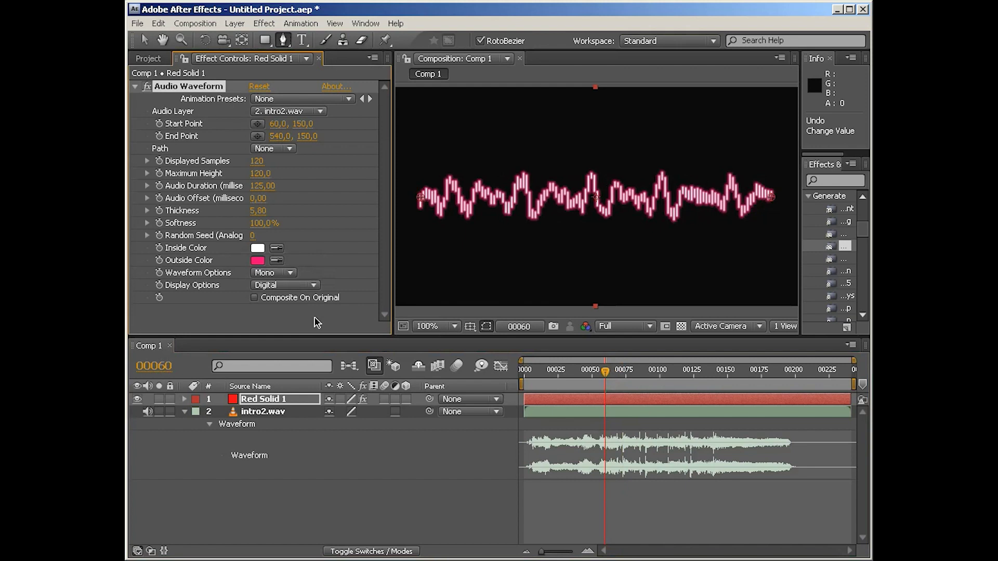
pyautogui.click(254, 298)
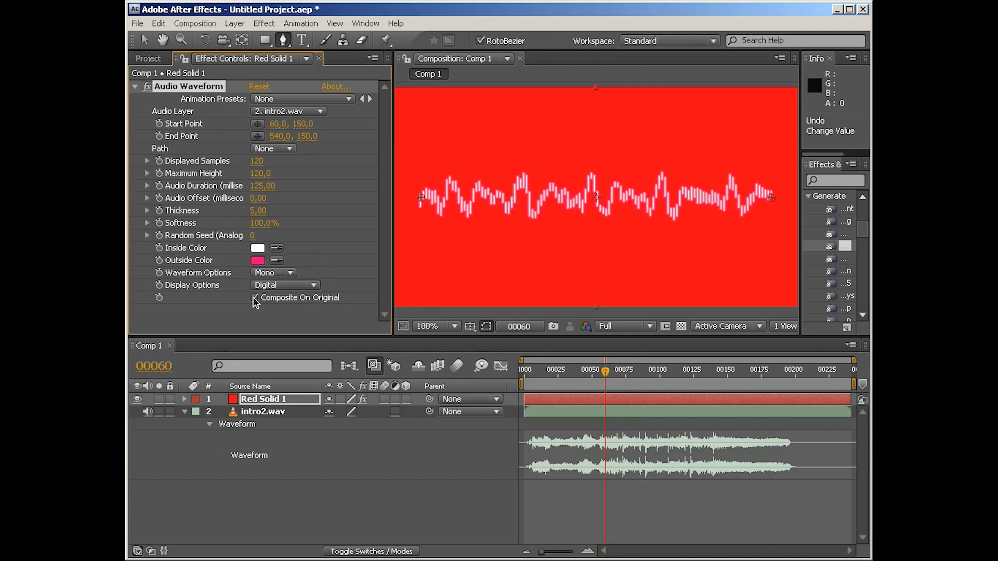
# Step: Turn off Composite On Original, nudge the Random Seed, and switch display to Analog lines
pyautogui.click(254, 298)
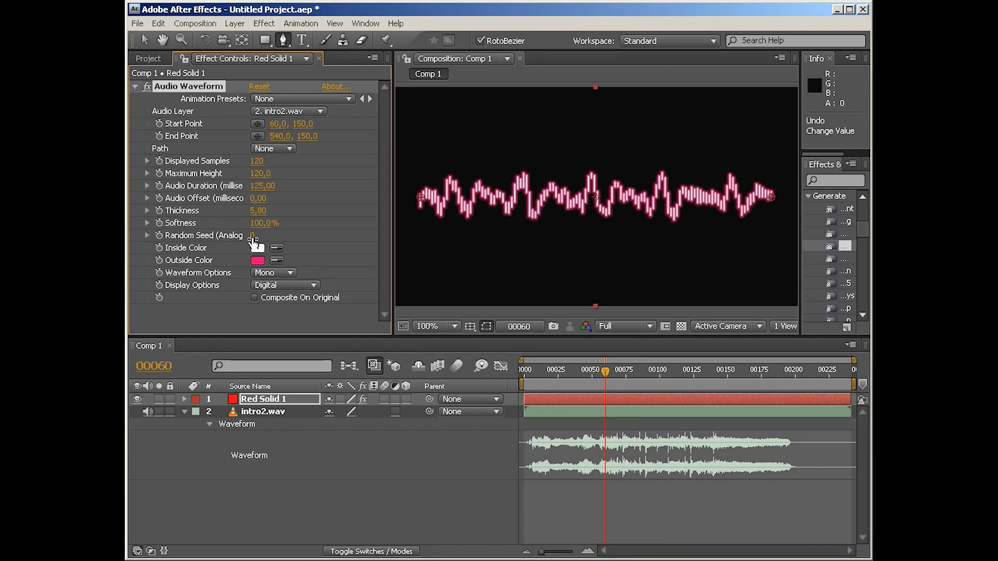
pyautogui.moveTo(251, 237); pyautogui.dragTo(200, 238)
pyautogui.click(295, 287)
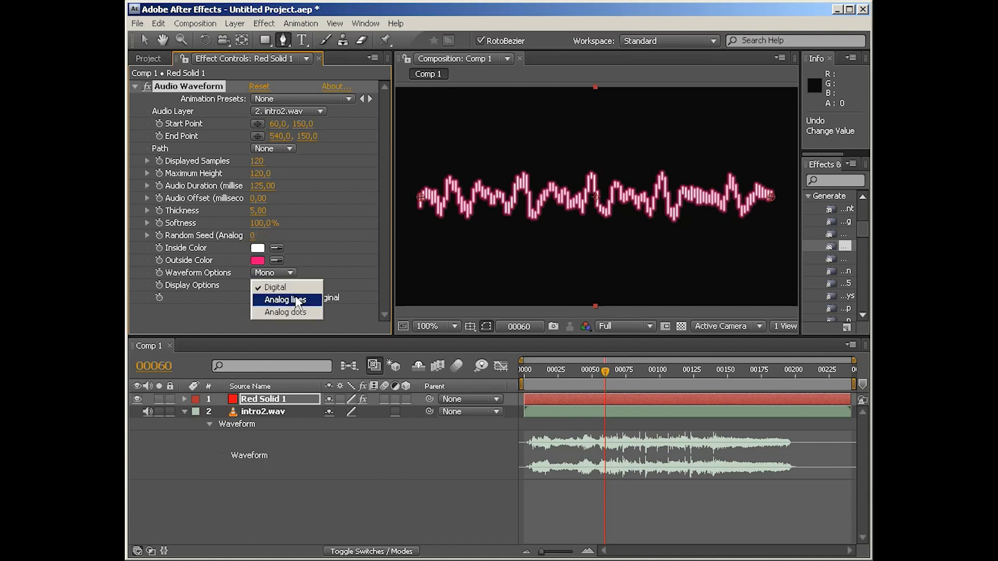
pyautogui.click(292, 299)
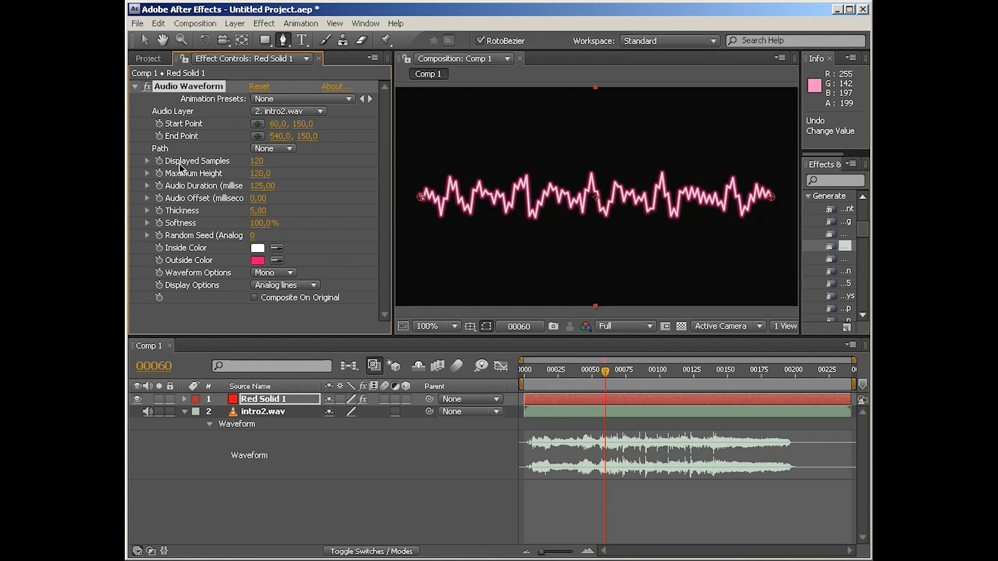
# Step: Set Displayed Samples to 64 and Random Seed (Analog) to 3500
pyautogui.moveTo(256, 165); pyautogui.dragTo(216, 164)
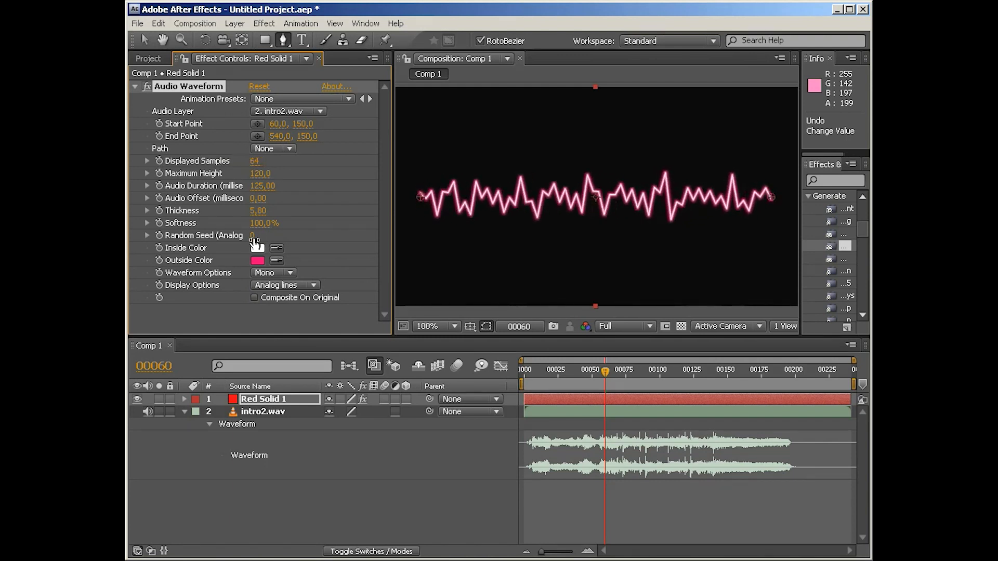
pyautogui.moveTo(254, 237); pyautogui.dragTo(268, 236)
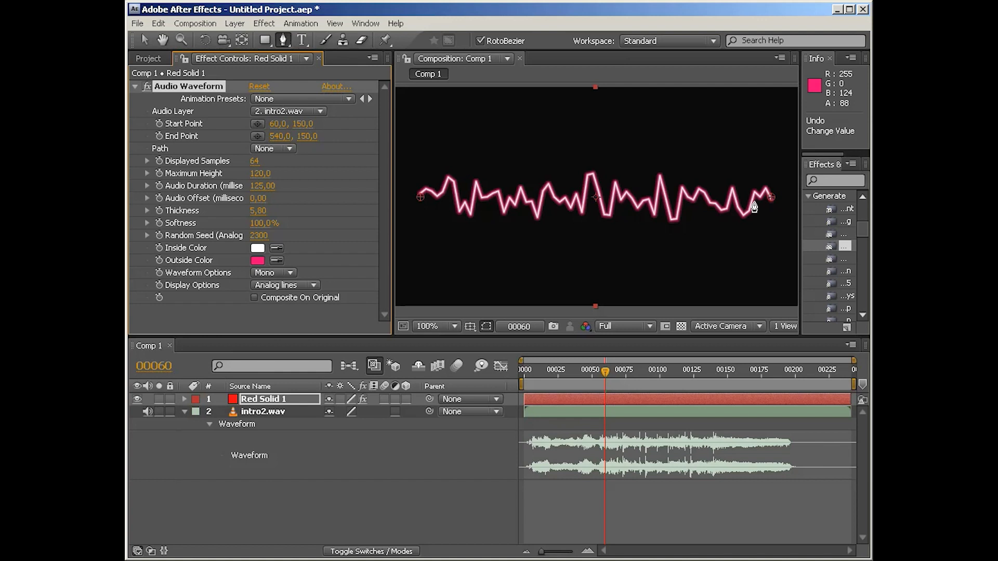
pyautogui.moveTo(258, 236); pyautogui.dragTo(268, 236)
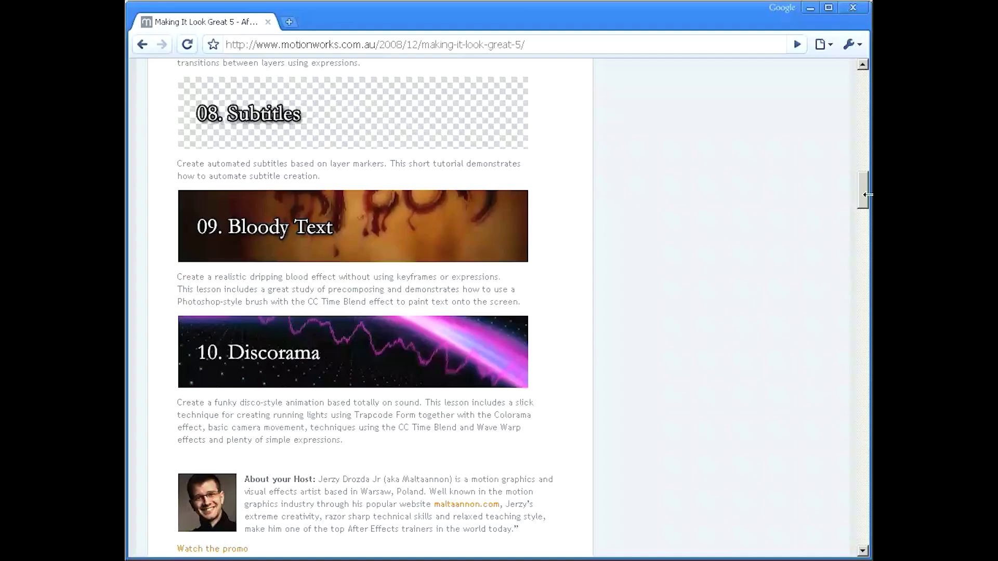
# Step: Scroll the Making It Look Great 5 page in Chrome and start a new tab
pyautogui.moveTo(863, 195); pyautogui.dragTo(863, 66)
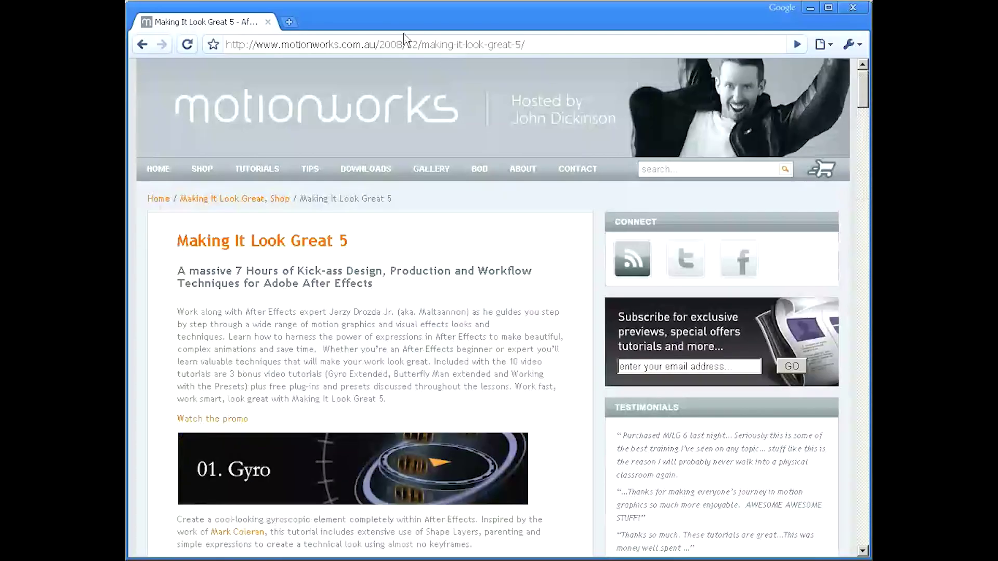
pyautogui.click(289, 21)
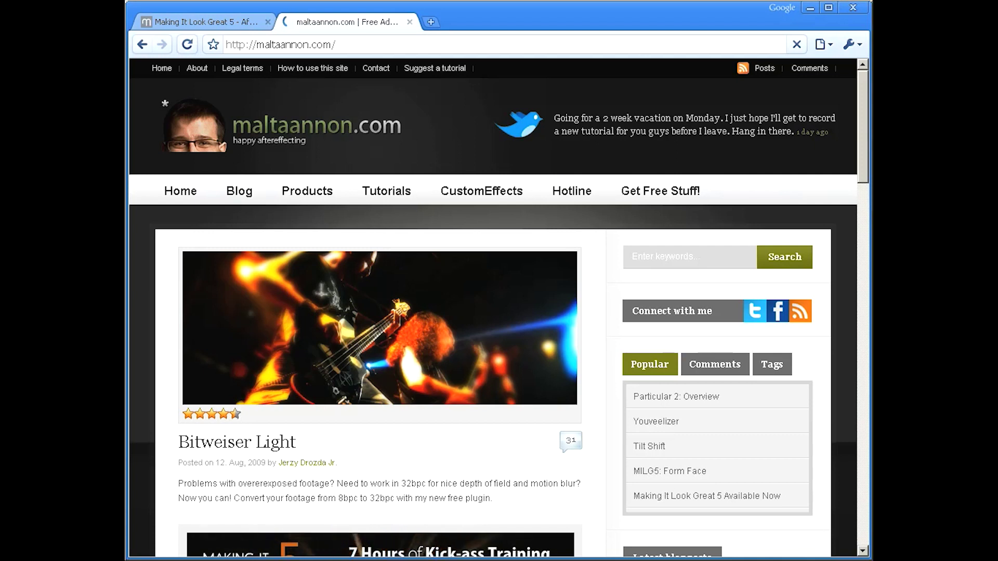